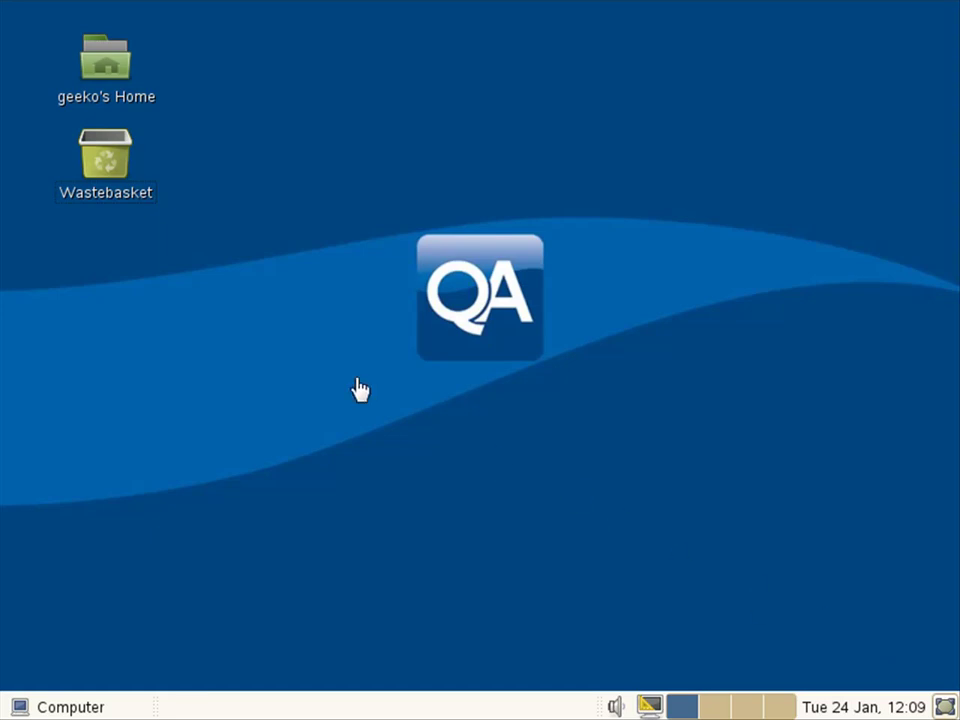
Bring up the desktop context menu to launch a terminal from it.
{"action": "right_click", "coordinate": [324, 364]}
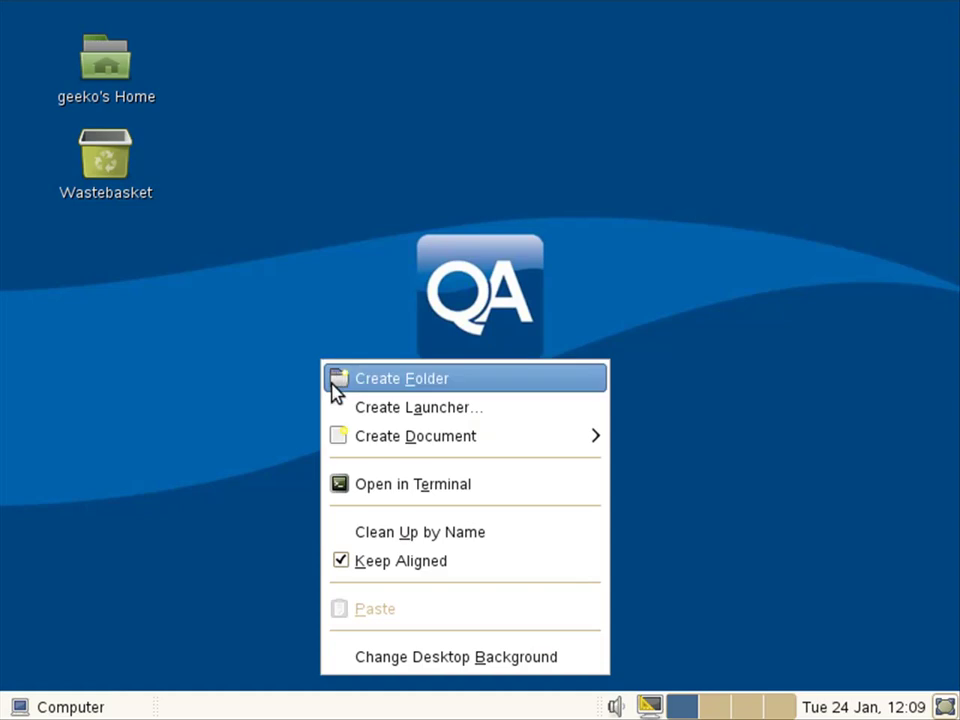
Open a terminal in the Desktop folder, clear it, and start fdisk on /dev/sda.
{"action": "left_click", "coordinate": [377, 484]}
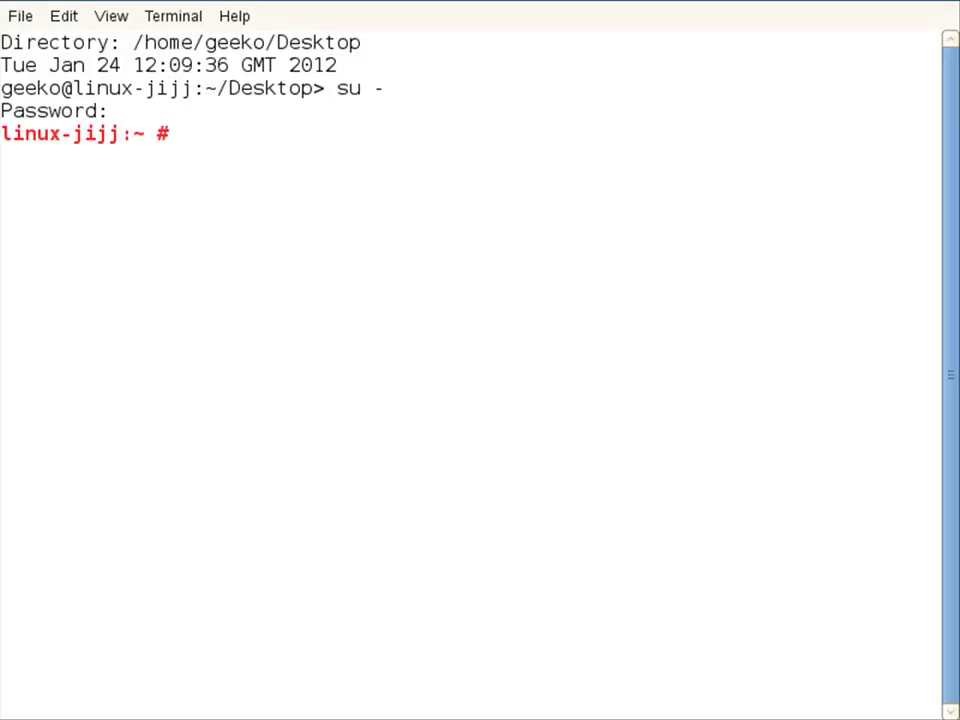
{"action": "key", "text": "ctrl+l"}
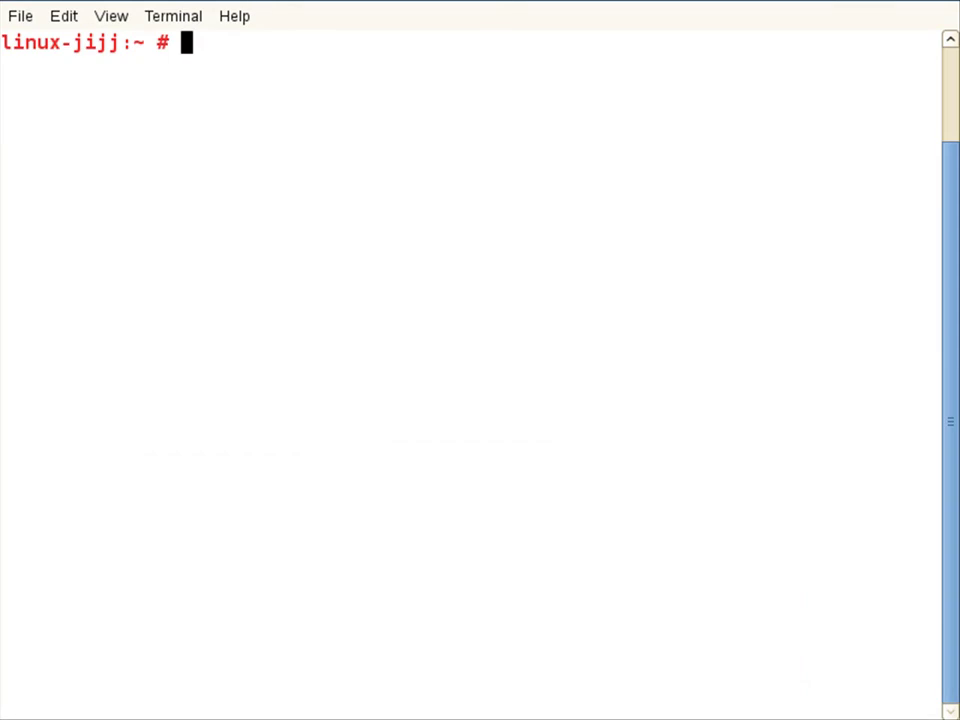
{"action": "type", "text": "fdisk /dev/sda"}
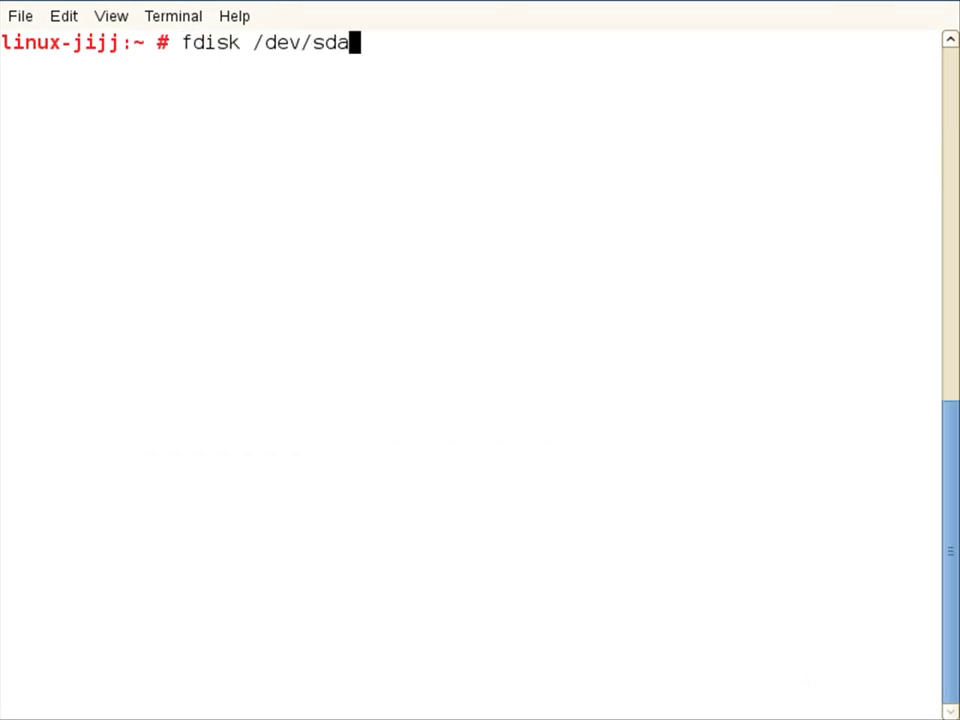
{"action": "key", "text": "Return"}
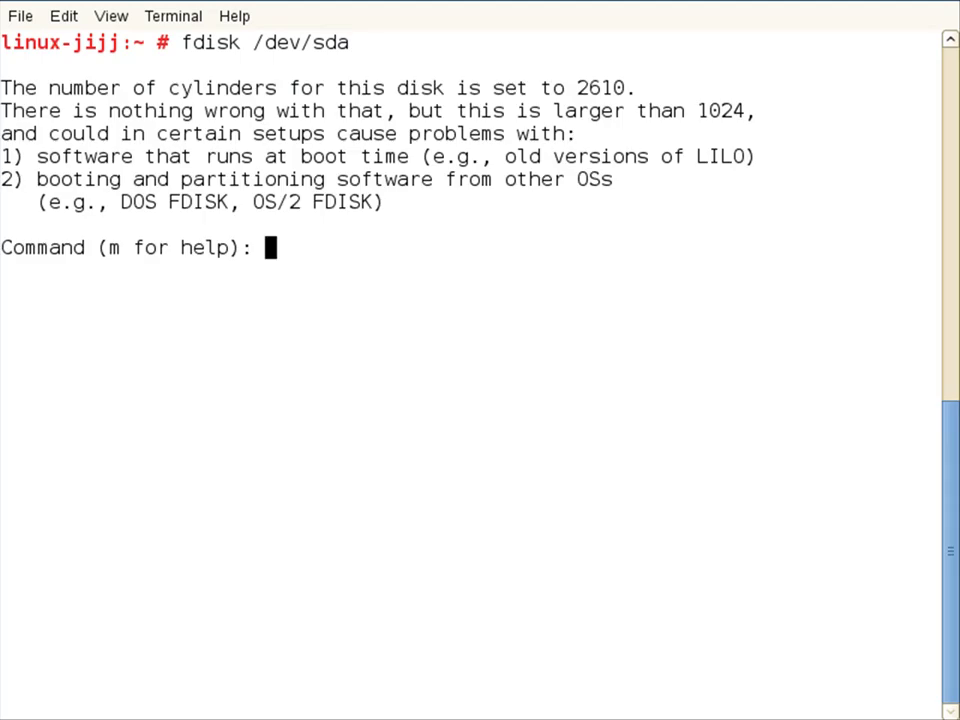
Create logical partition 12 of 500 MB and set its type to FD (Linux raid autodetect).
{"action": "type", "text": "n"}
{"action": "key", "text": "Return"}
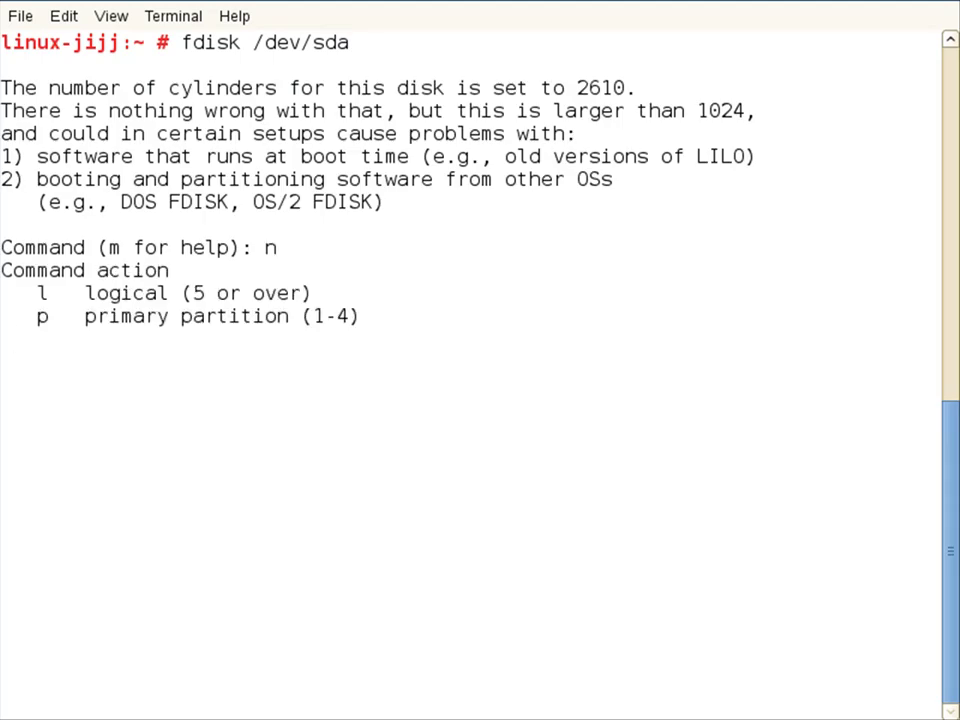
{"action": "type", "text": "l"}
{"action": "key", "text": "Return"}
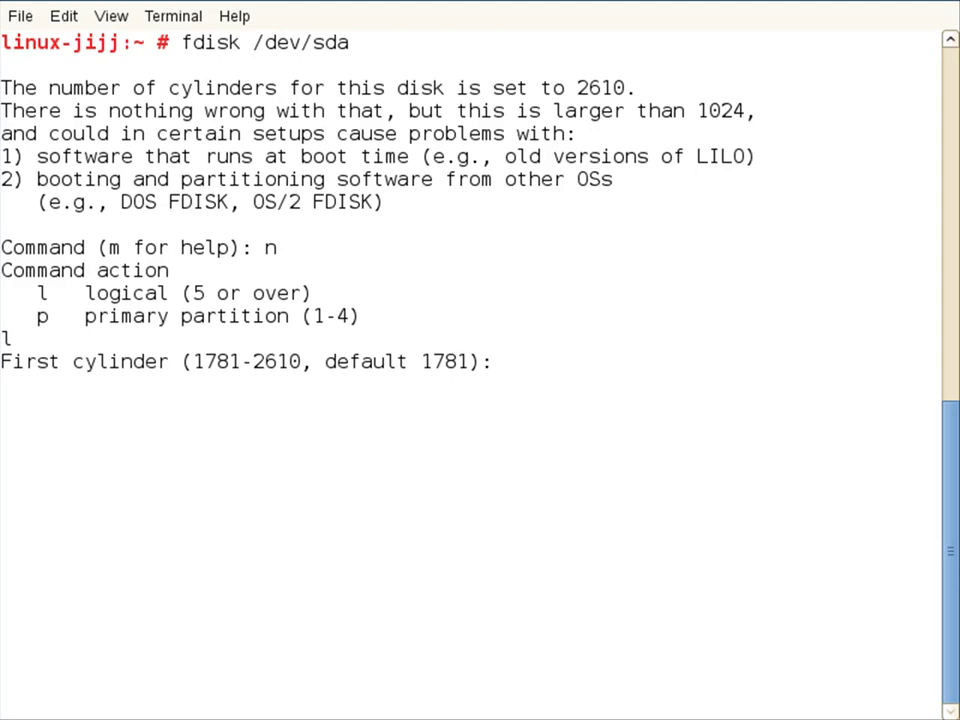
{"action": "key", "text": "Return"}
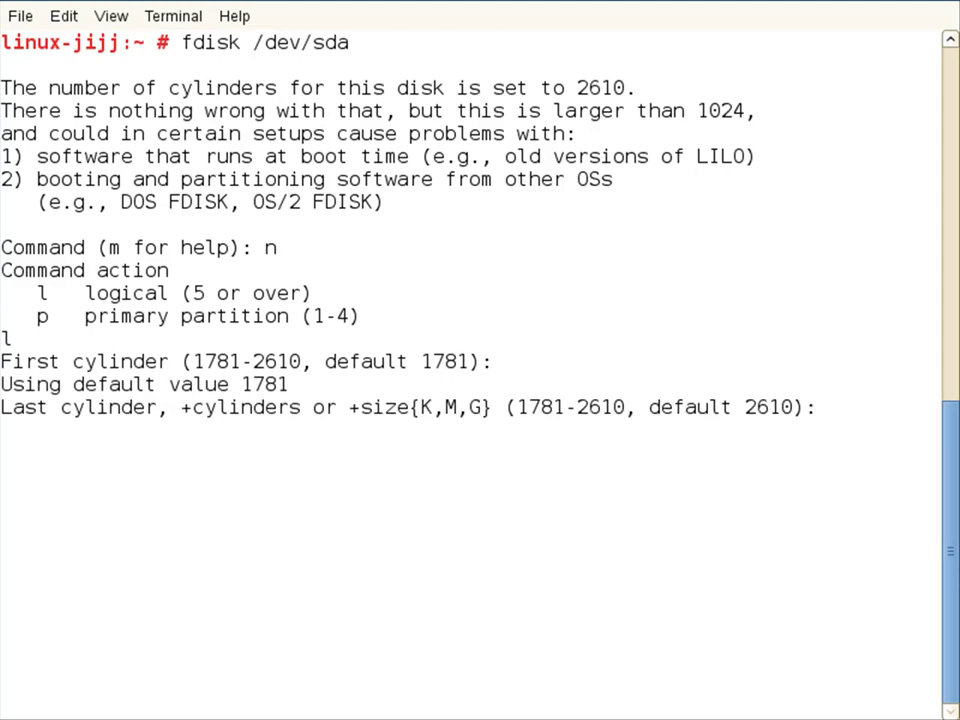
{"action": "type", "text": "+500M"}
{"action": "key", "text": "Return"}
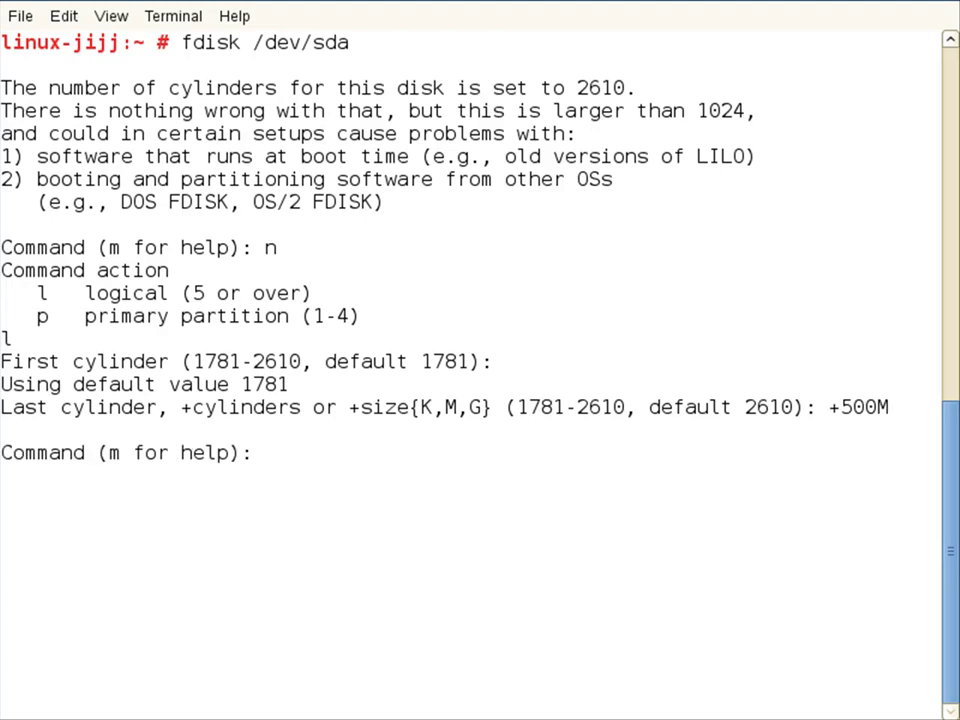
{"action": "type", "text": "t"}
{"action": "key", "text": "Return"}
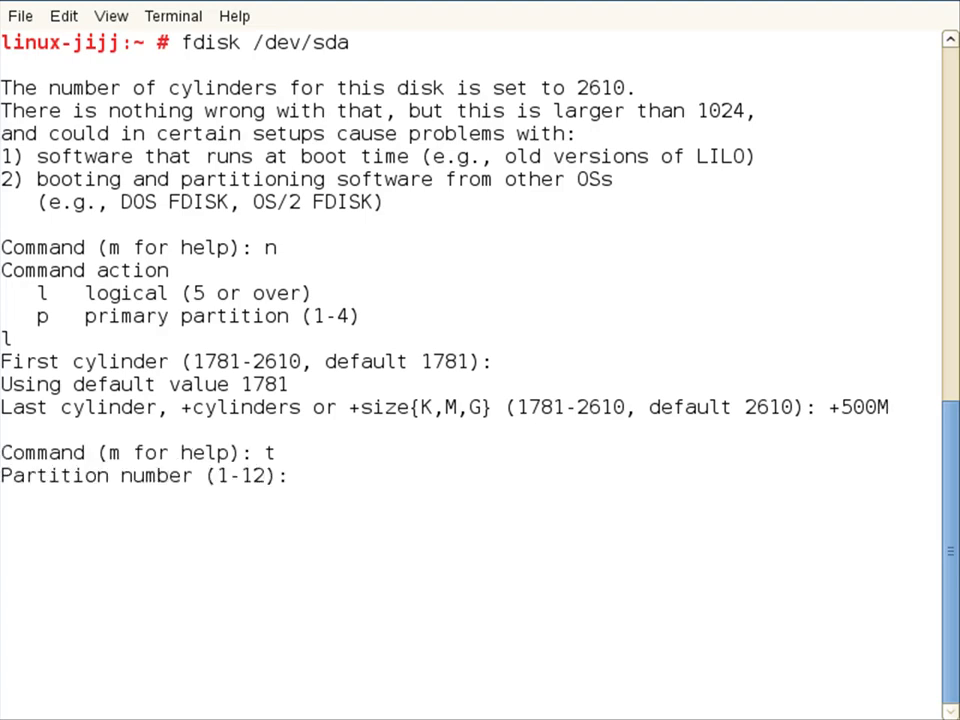
{"action": "type", "text": "12"}
{"action": "key", "text": "Return"}
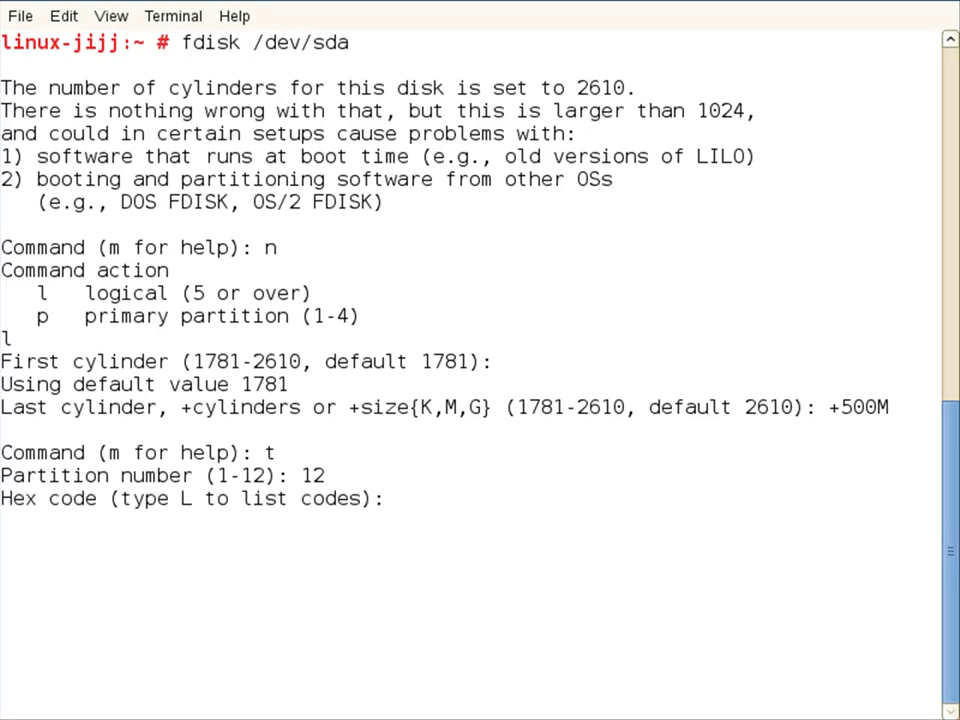
{"action": "type", "text": "FD"}
{"action": "key", "text": "Return"}
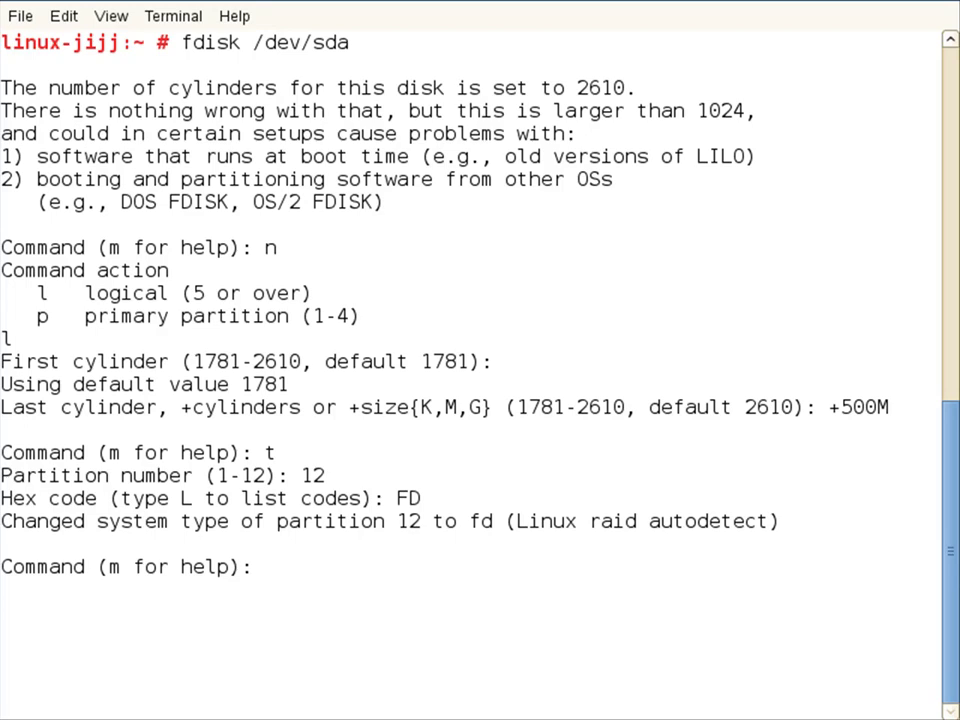
Create logical partition 13 of 500 MB, set its type to FD, and write the partition table.
{"action": "type", "text": "n"}
{"action": "key", "text": "Return"}
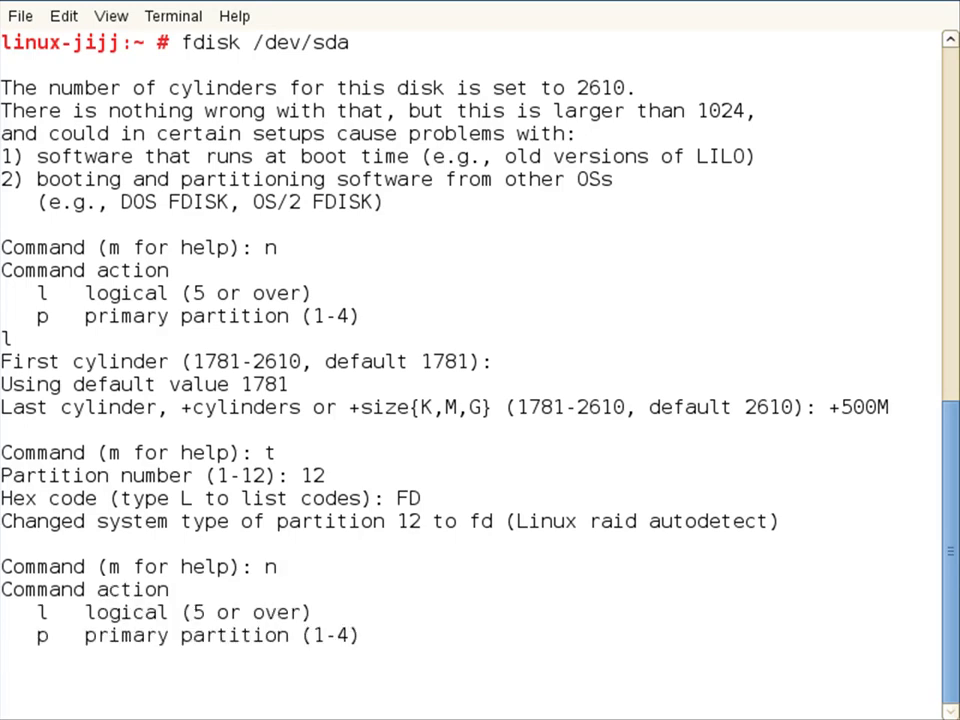
{"action": "type", "text": "l"}
{"action": "key", "text": "Return"}
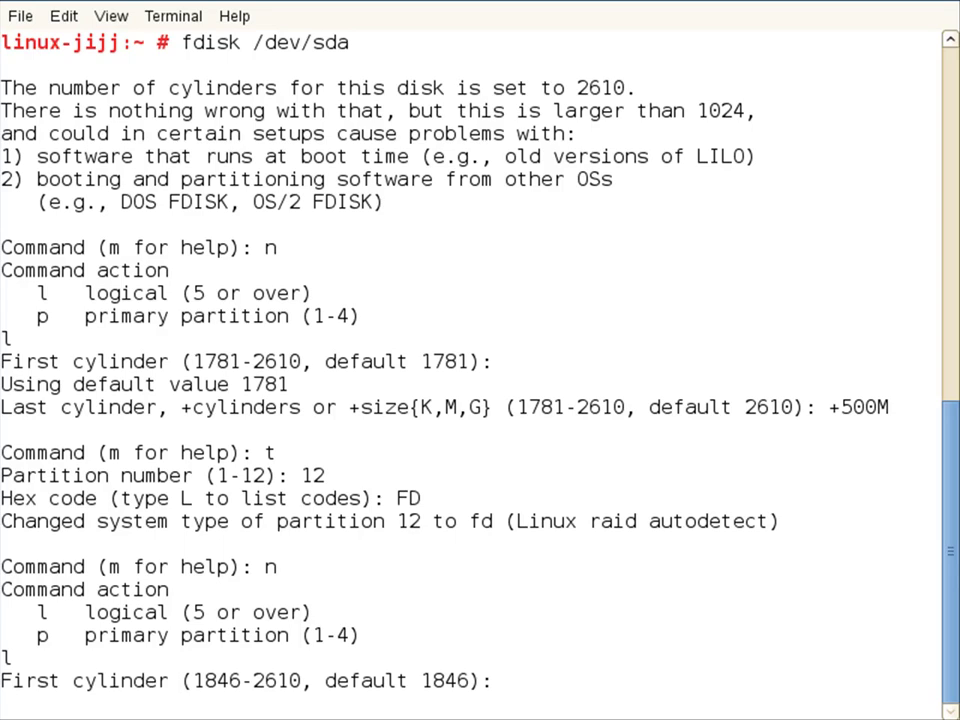
{"action": "key", "text": "Return"}
{"action": "type", "text": "+500M"}
{"action": "key", "text": "Return"}
{"action": "type", "text": "t"}
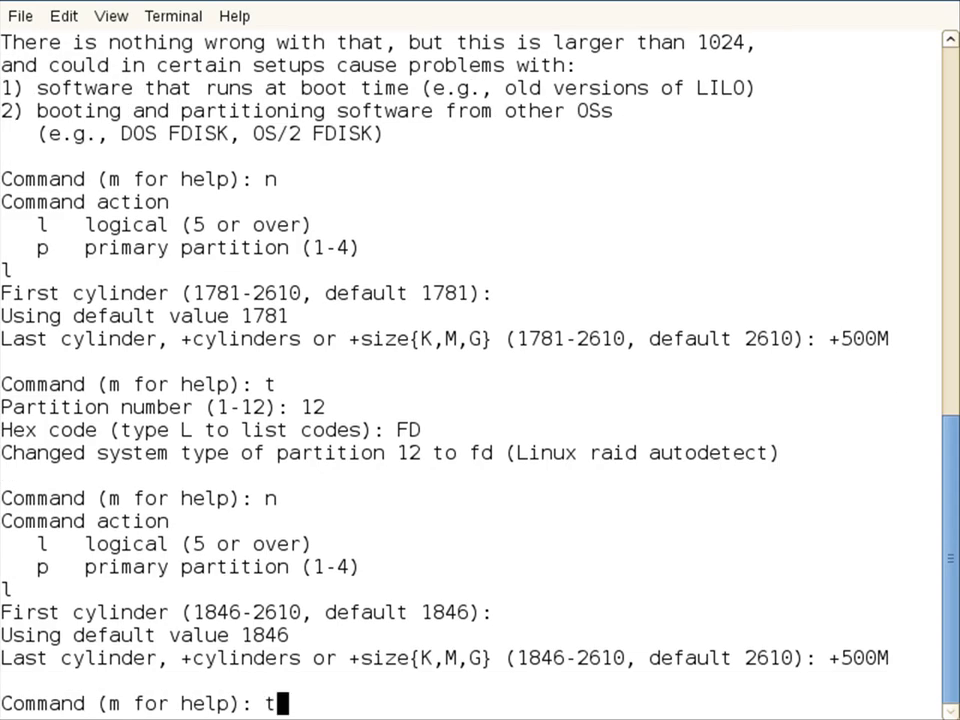
{"action": "key", "text": "Return"}
{"action": "type", "text": "13"}
{"action": "key", "text": "Return"}
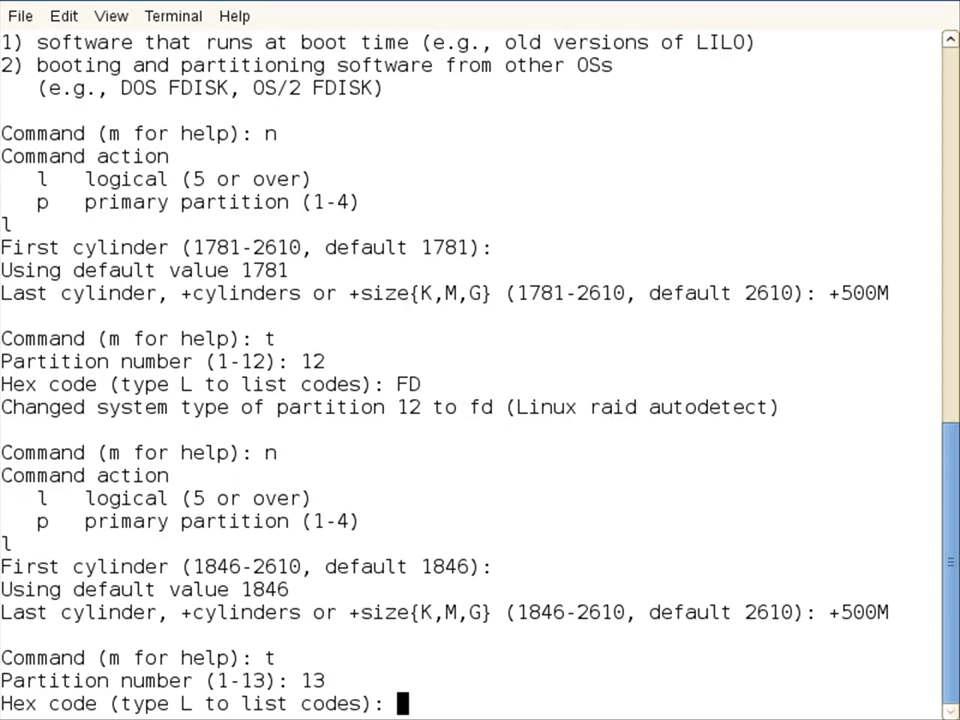
{"action": "type", "text": "FD"}
{"action": "key", "text": "Return"}
{"action": "type", "text": "w"}
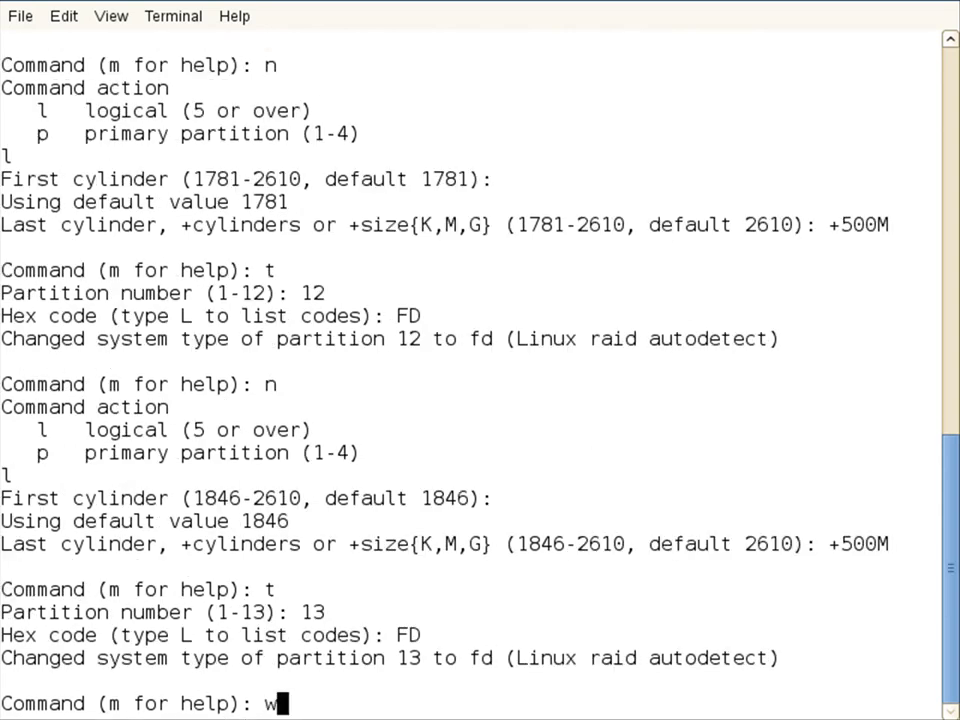
{"action": "key", "text": "Return"}
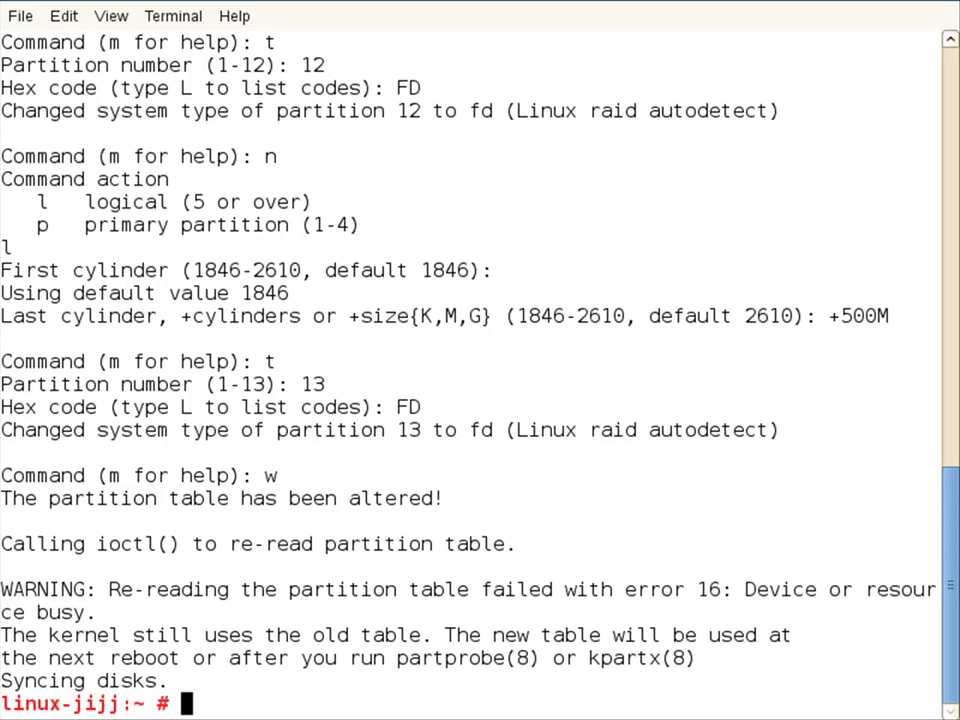
Clear the screen and run partprobe /dev/sda to reload its partition table.
{"action": "key", "text": "ctrl+l"}
{"action": "type", "text": "partprobe /dev/sda"}
{"action": "key", "text": "Return"}
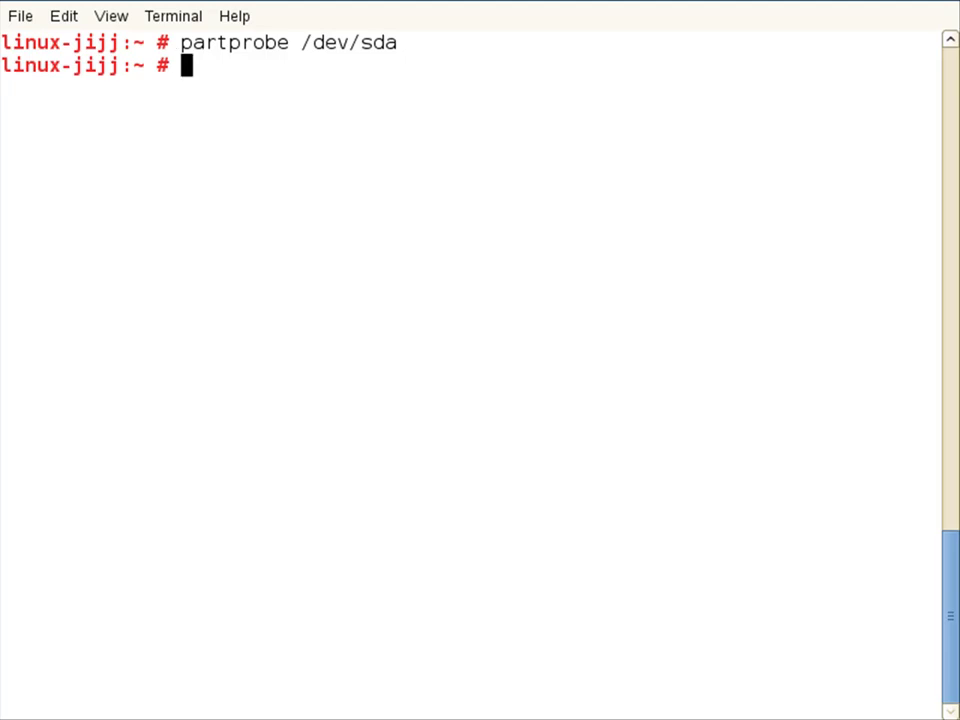
Create RAID 1 array /dev/md2 with chunk 4 from /dev/sda12 and /dev/sda13, correcting typos.
{"action": "type", "text": "mdadm --creatw"}
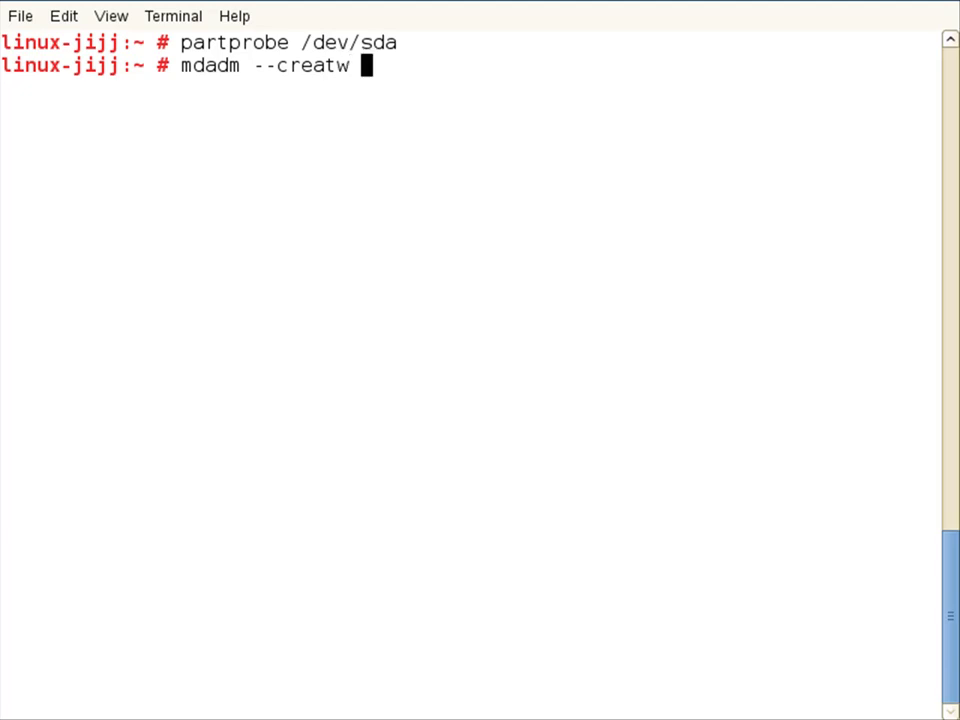
{"action": "type", "text": " /"}
{"action": "type", "text": "dev/d"}
{"action": "key", "text": "BackSpace"}
{"action": "type", "text": "md2"}
{"action": "key", "text": "Left"}
{"action": "key", "text": "Left"}
{"action": "key", "text": "Left"}
{"action": "key", "text": "Left"}
{"action": "key", "text": "Left"}
{"action": "key", "text": "Left"}
{"action": "key", "text": "Left"}
{"action": "key", "text": "BackSpace"}
{"action": "type", "text": "e"}
{"action": "key", "text": "Right"}
{"action": "key", "text": "Right"}
{"action": "key", "text": "Right"}
{"action": "key", "text": "Right"}
{"action": "type", "text": "--chunk=4 --level="}
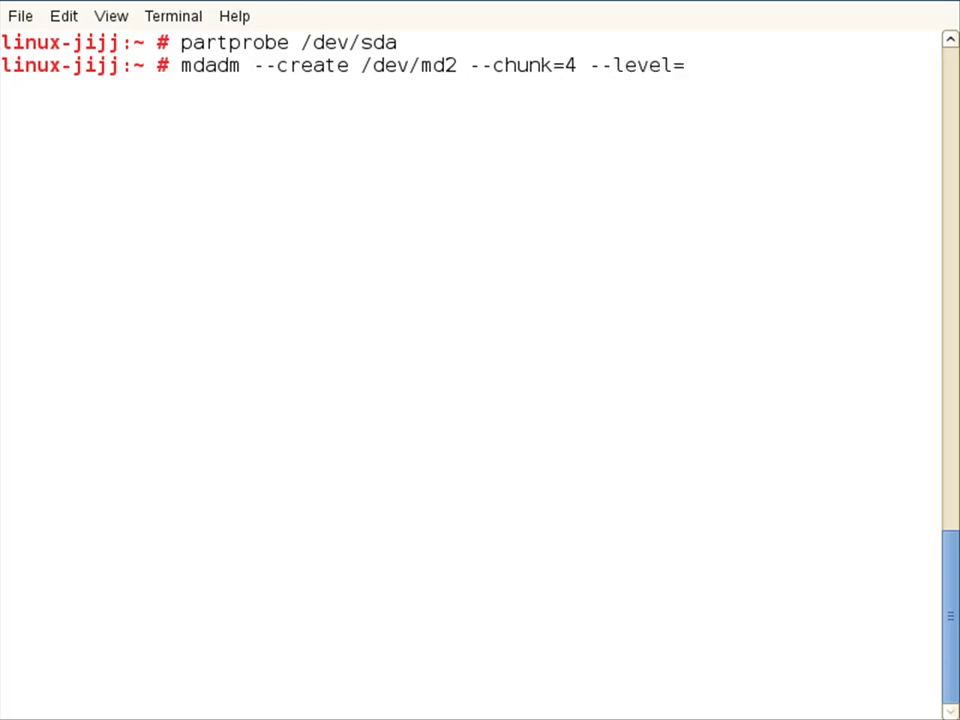
{"action": "type", "text": "1 --raid-devices=2"}
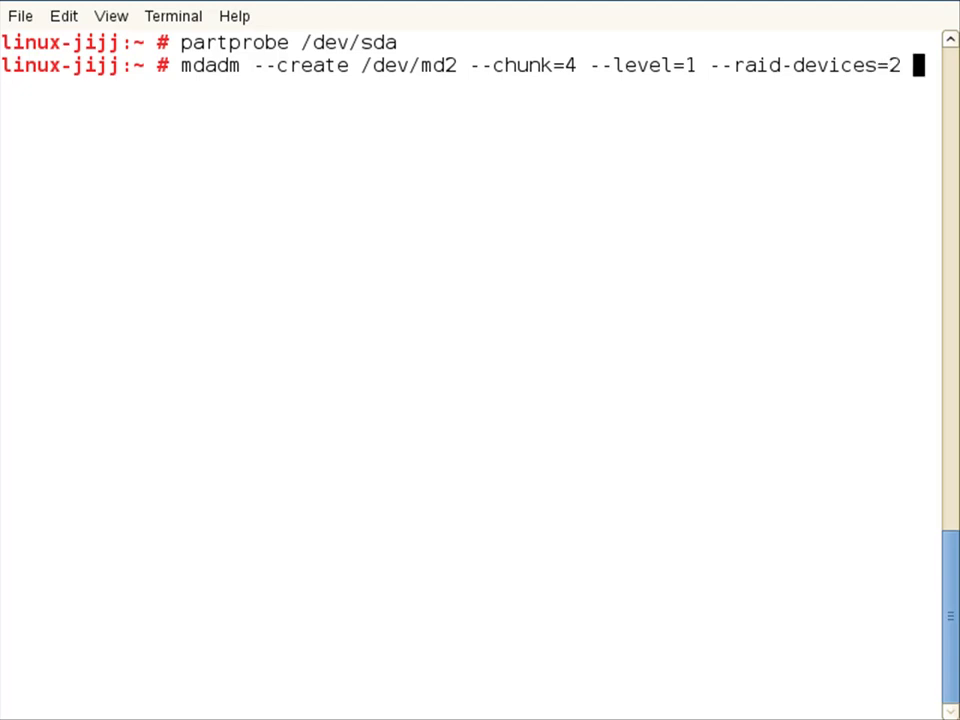
{"action": "type", "text": " /dev/sda12"}
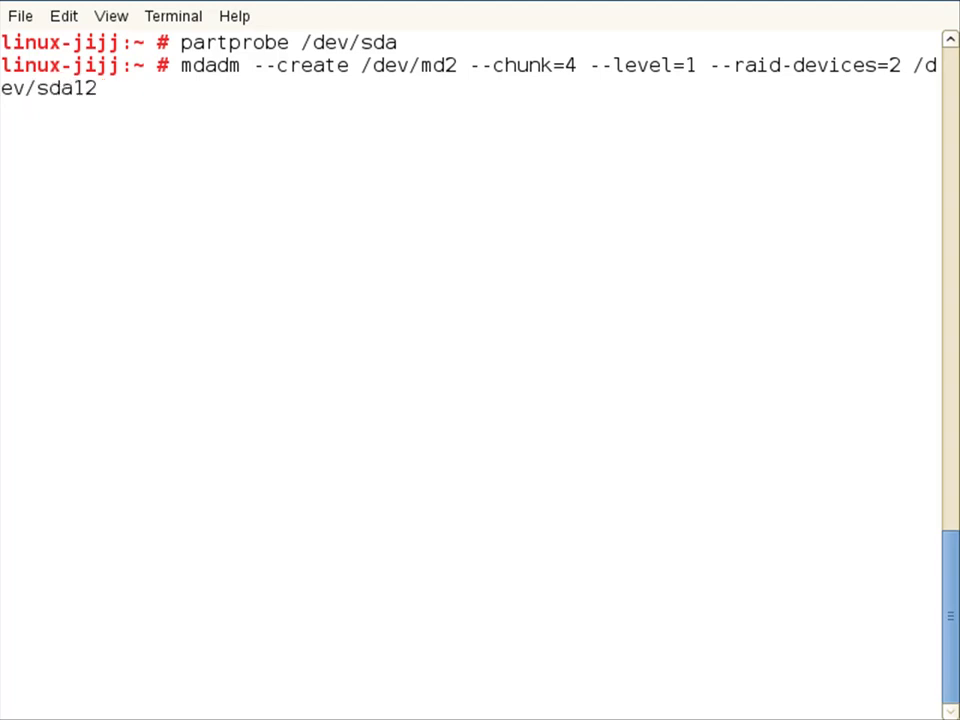
{"action": "type", "text": " /dev/sda13"}
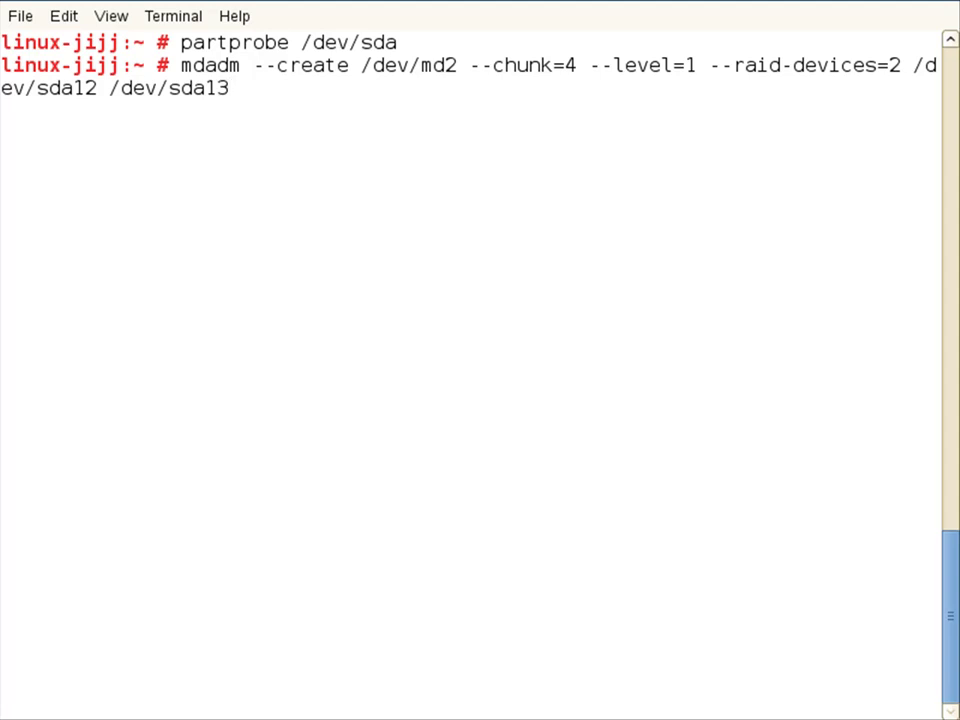
{"action": "key", "text": "Return"}
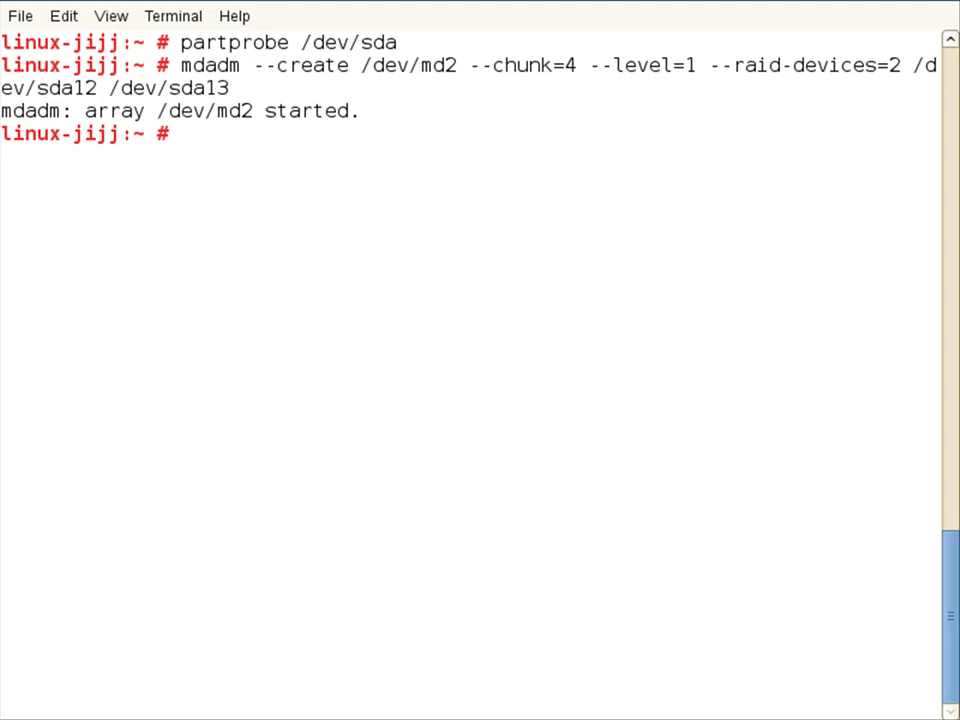
Format /dev/md2 with an ext3 filesystem using mkfs.ext3.
{"action": "type", "text": "mkfs.ext"}
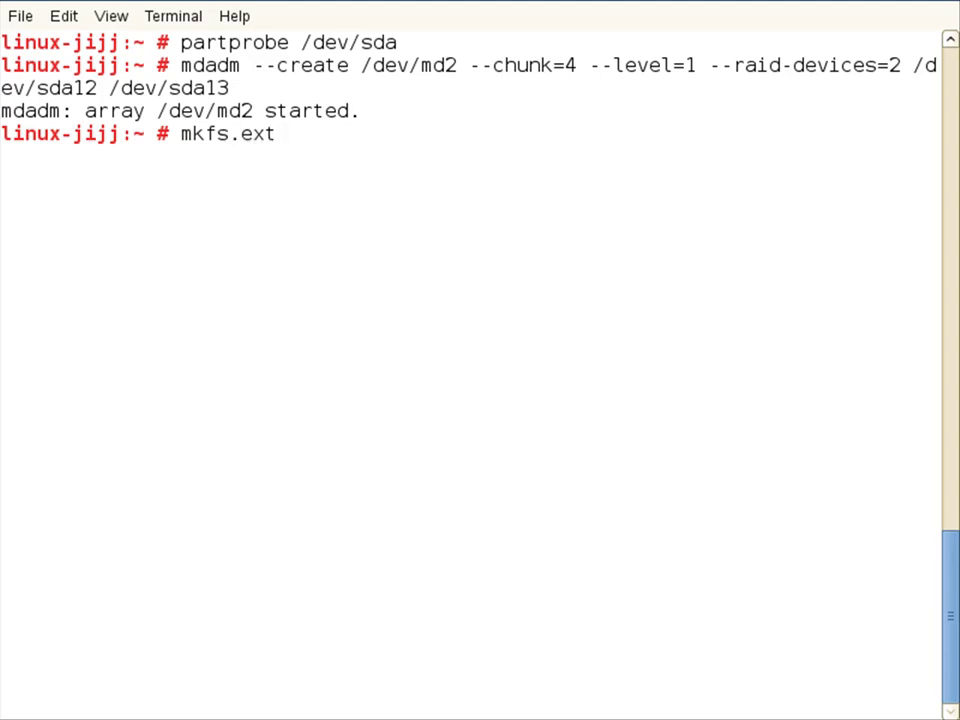
{"action": "type", "text": "3 /de"}
{"action": "type", "text": "v/md2"}
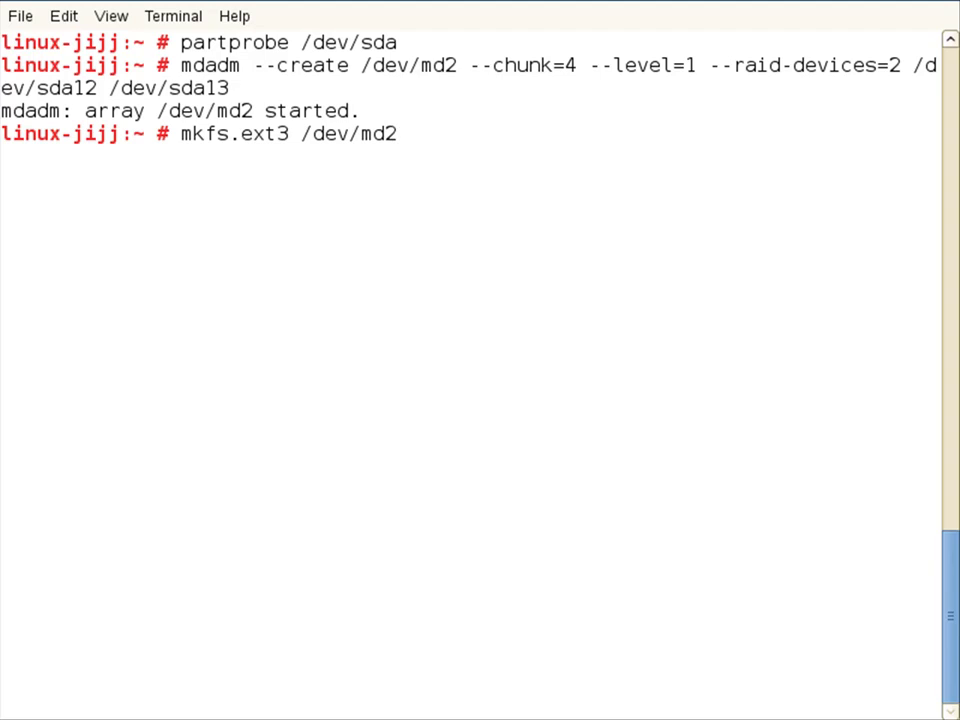
{"action": "key", "text": "Return"}
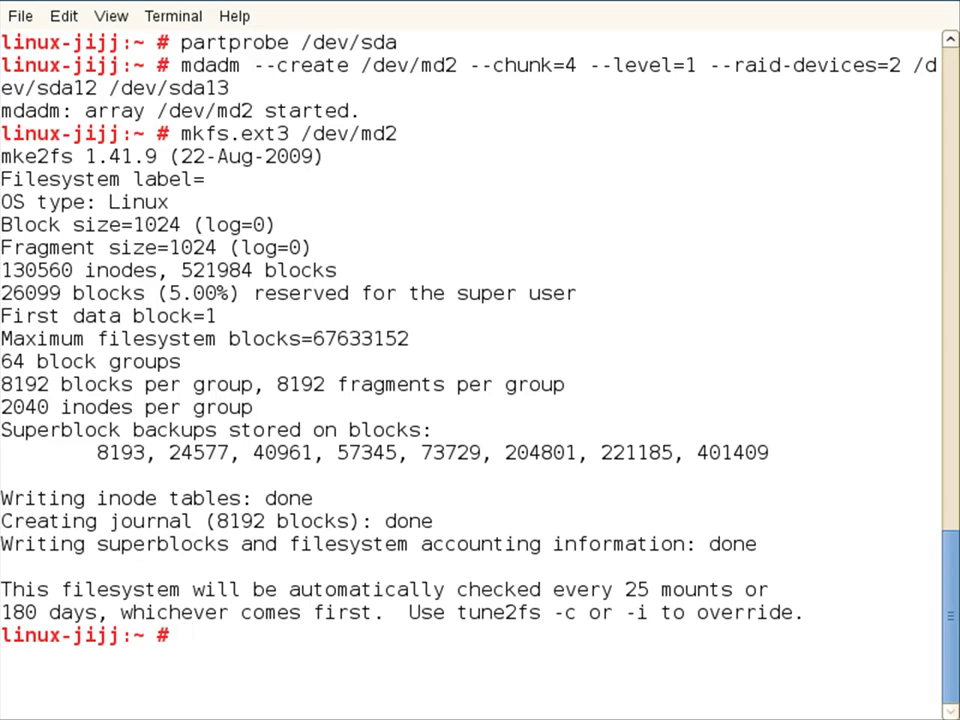
Start the boot.md service and enable it at boot with chkconfig -a boot.md.
{"action": "key", "text": "ctrl+l"}
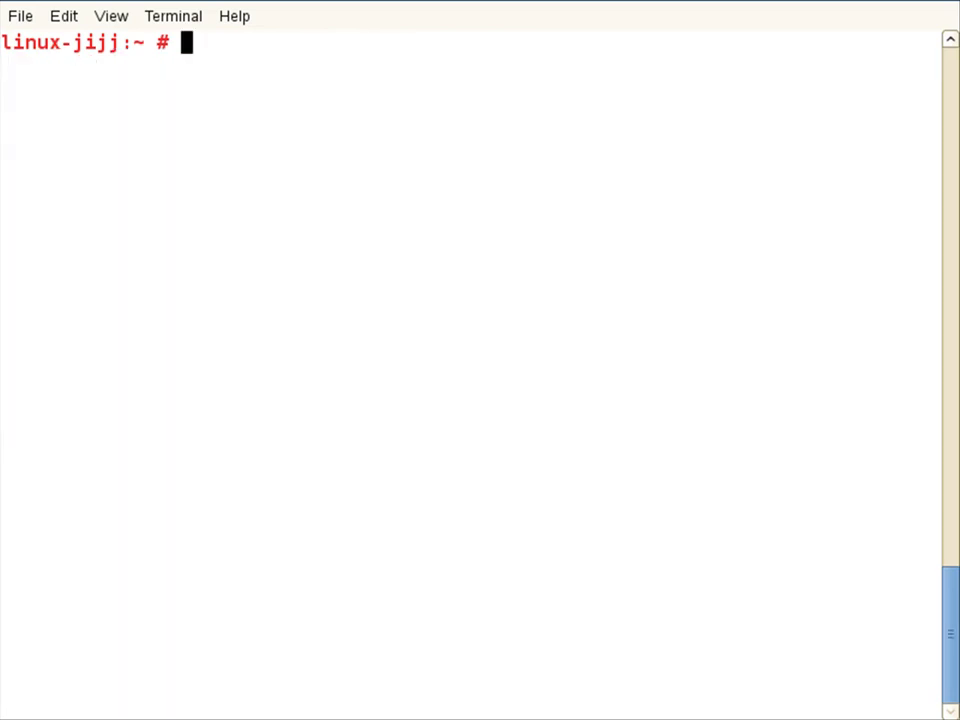
{"action": "type", "text": "/etc/"}
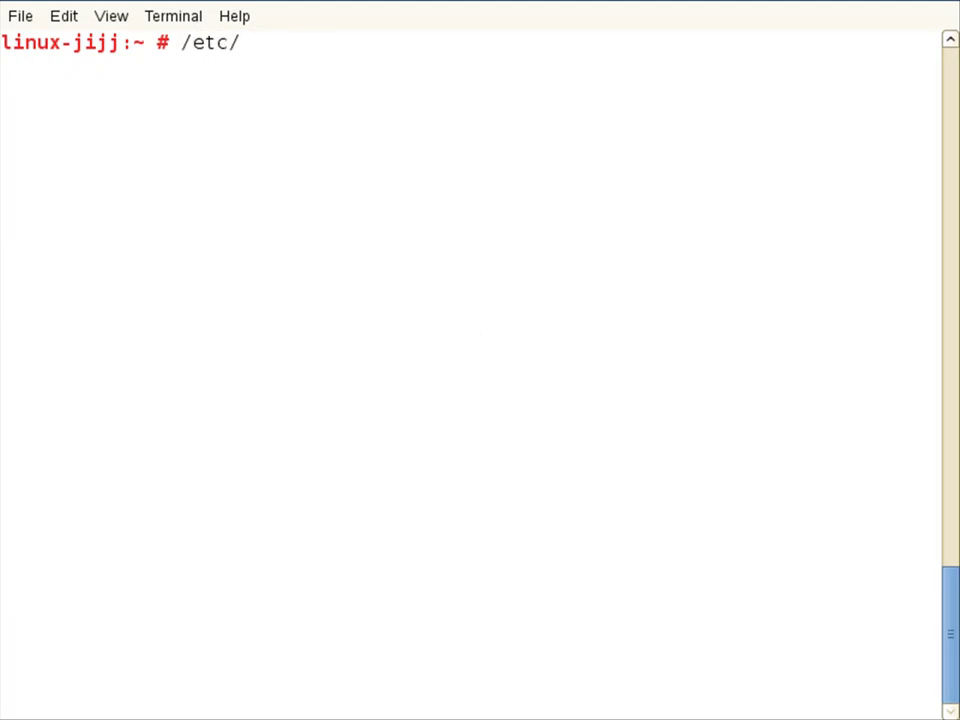
{"action": "type", "text": "init.d/"}
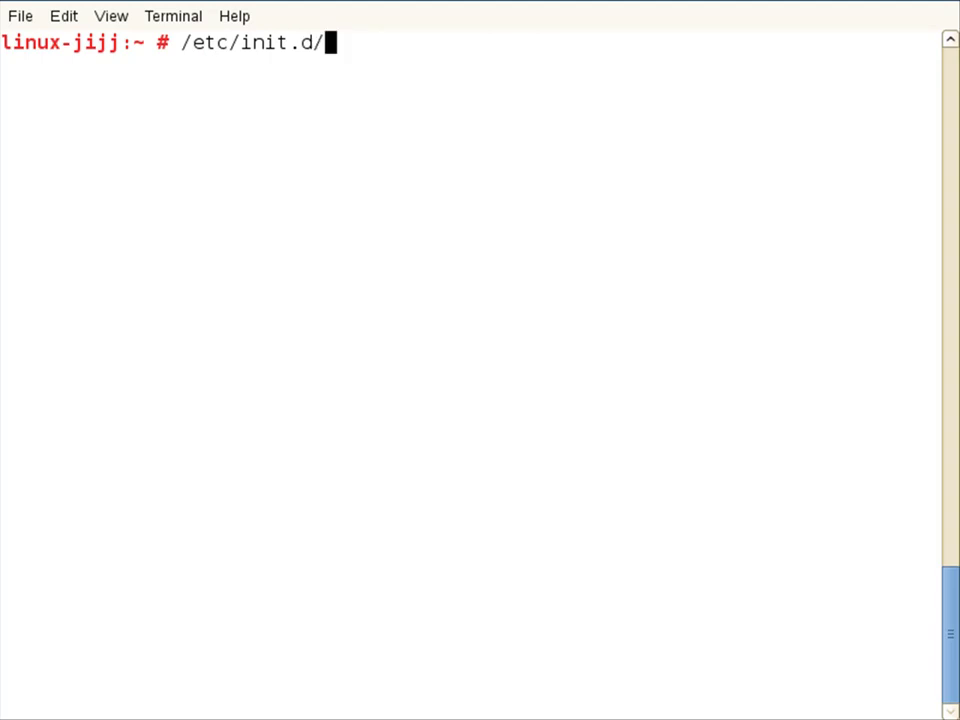
{"action": "type", "text": "boot."}
{"action": "type", "text": "md start"}
{"action": "key", "text": "Return"}
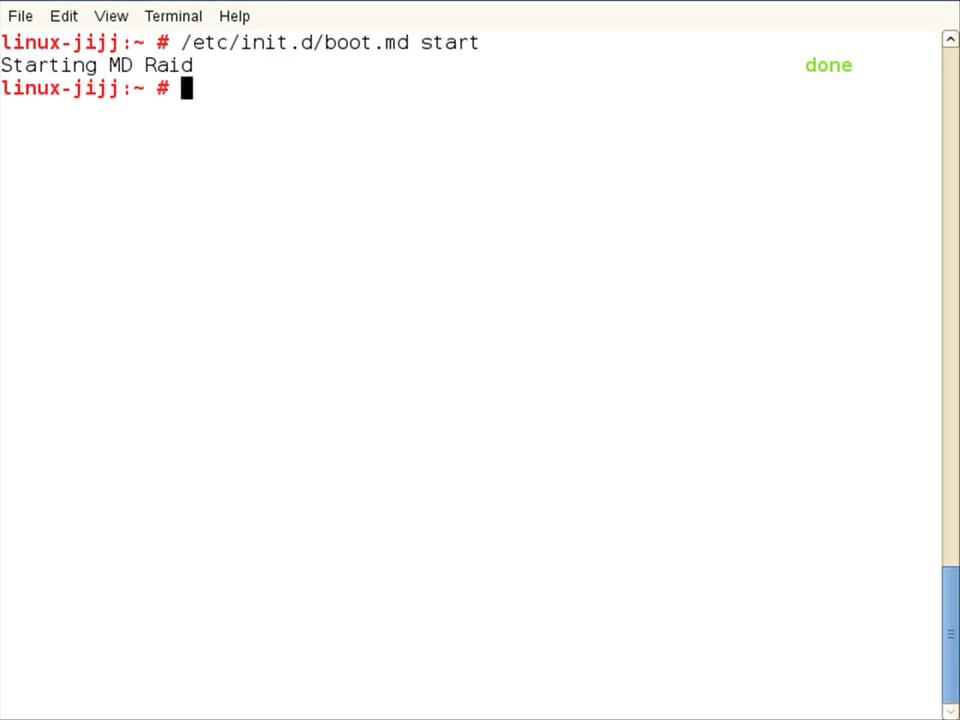
{"action": "type", "text": "chkconfig -a "}
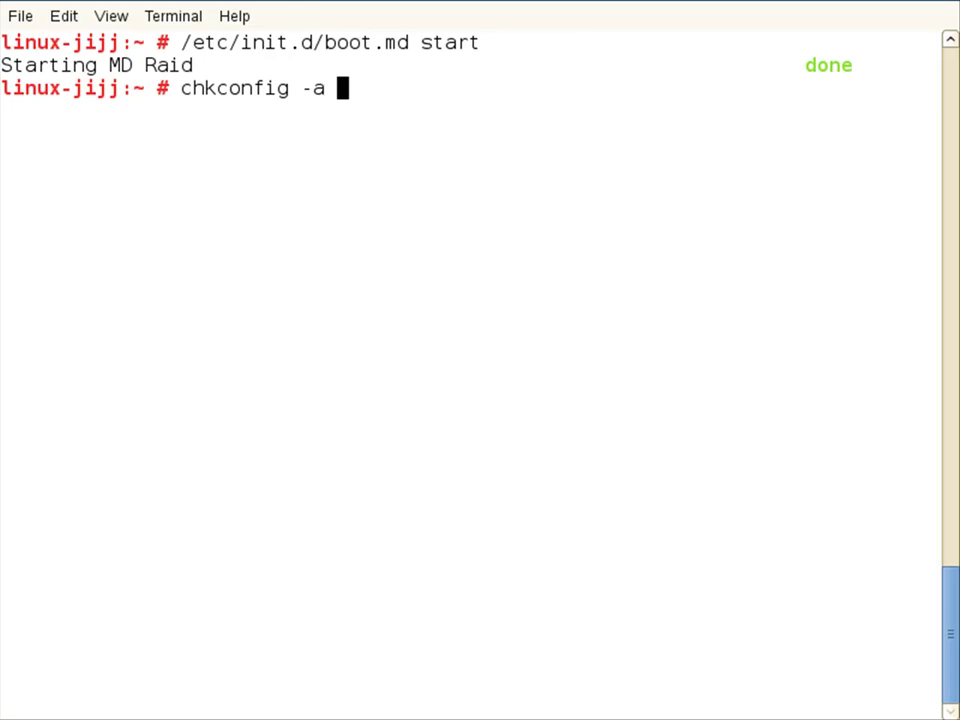
{"action": "type", "text": "boot"}
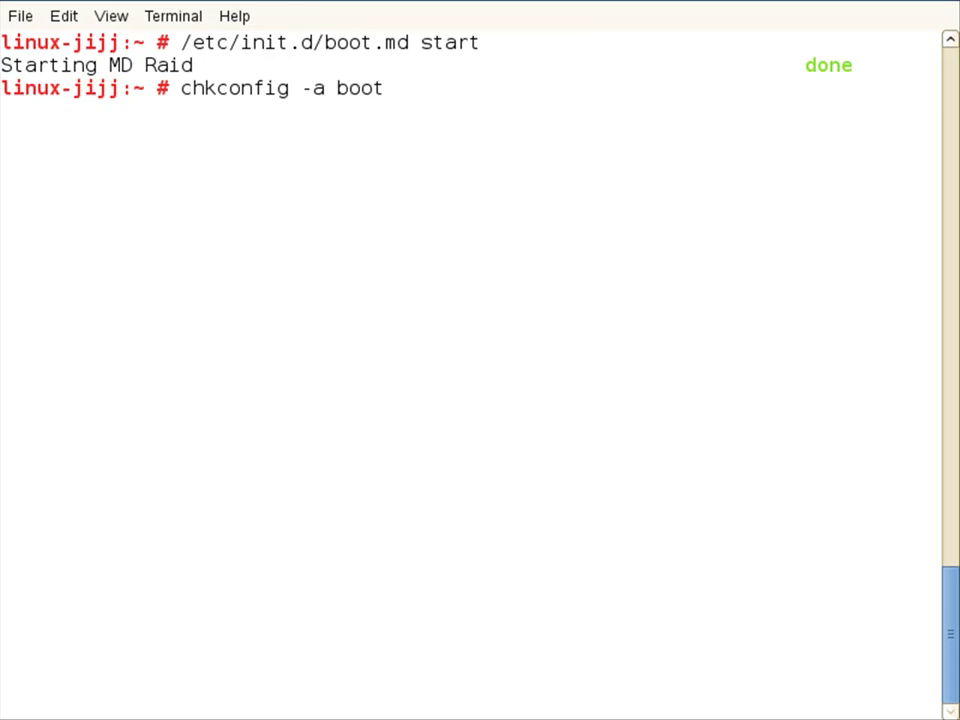
{"action": "type", "text": ".md"}
{"action": "key", "text": "Return"}
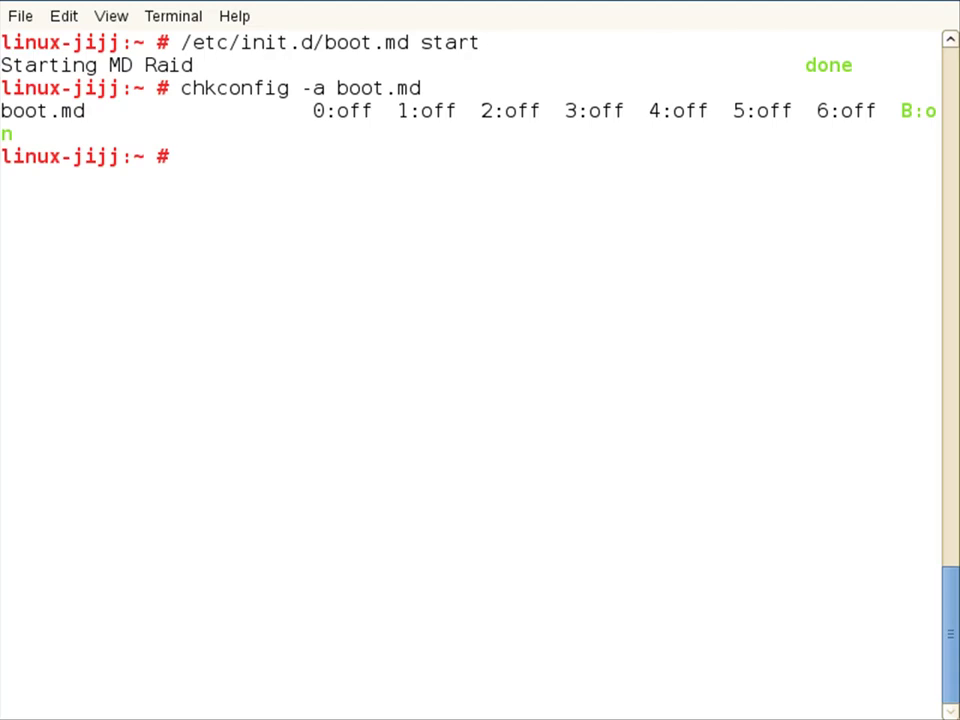
{"action": "type", "text": "mdadm --detail"}
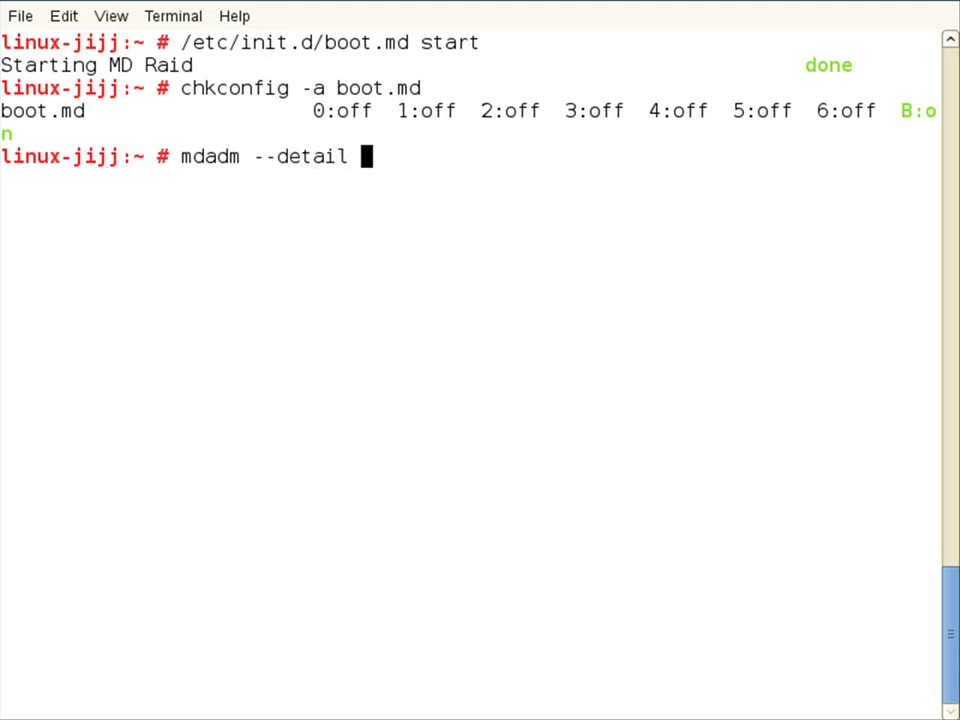
{"action": "type", "text": " -sca"}
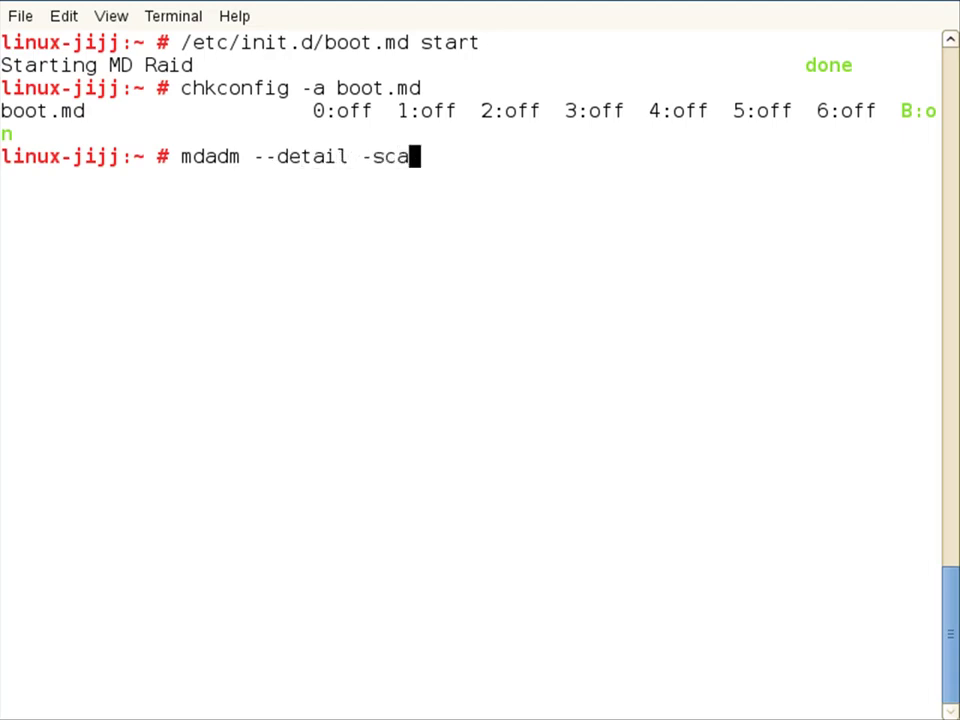
List all RAID arrays with mdadm --detail --scan and append the output to /etc/mdadm.conf.
{"action": "key", "text": "BackSpace"}
{"action": "key", "text": "BackSpace"}
{"action": "key", "text": "BackSpace"}
{"action": "type", "text": "-scan"}
{"action": "key", "text": "Return"}
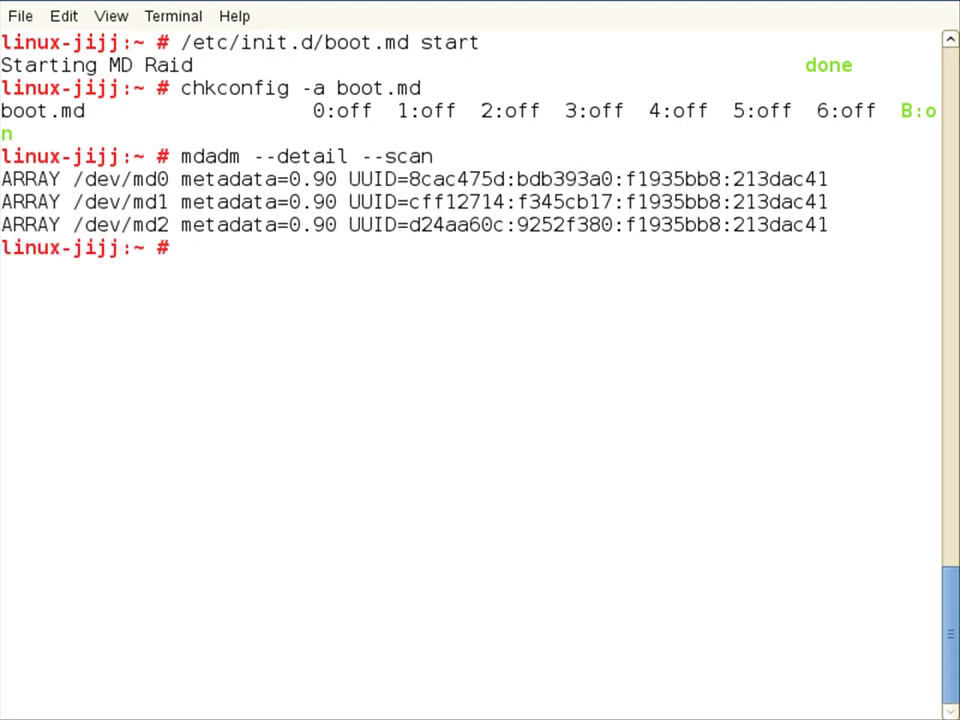
{"action": "key", "text": "Up"}
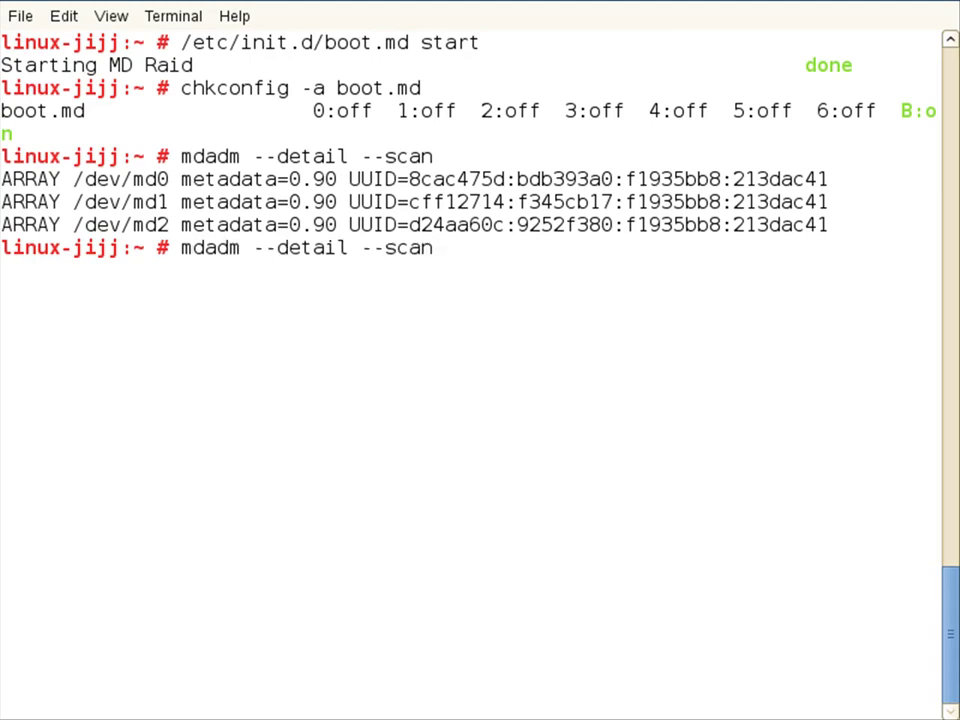
{"action": "type", "text": ">> /etc/mdm"}
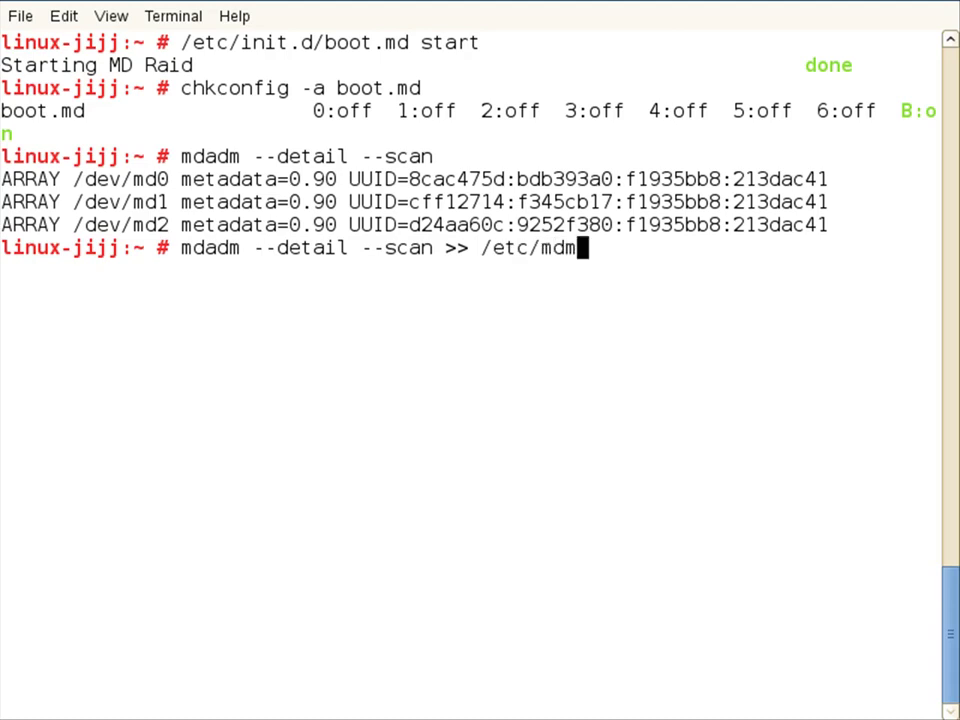
{"action": "key", "text": "BackSpace"}
{"action": "type", "text": "adm.conf"}
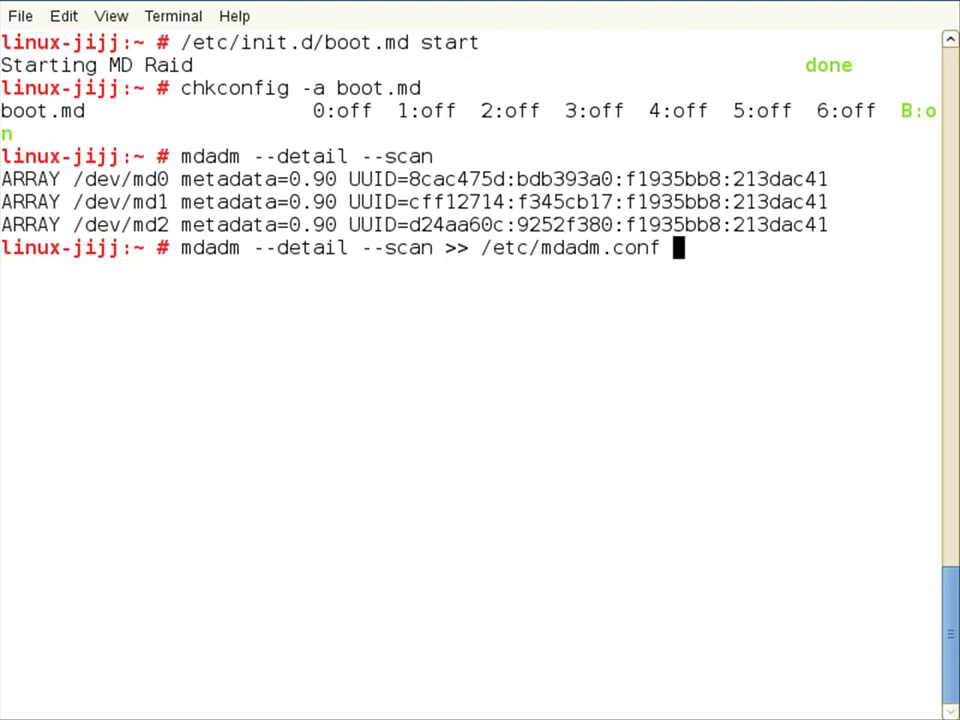
{"action": "key", "text": "Return"}
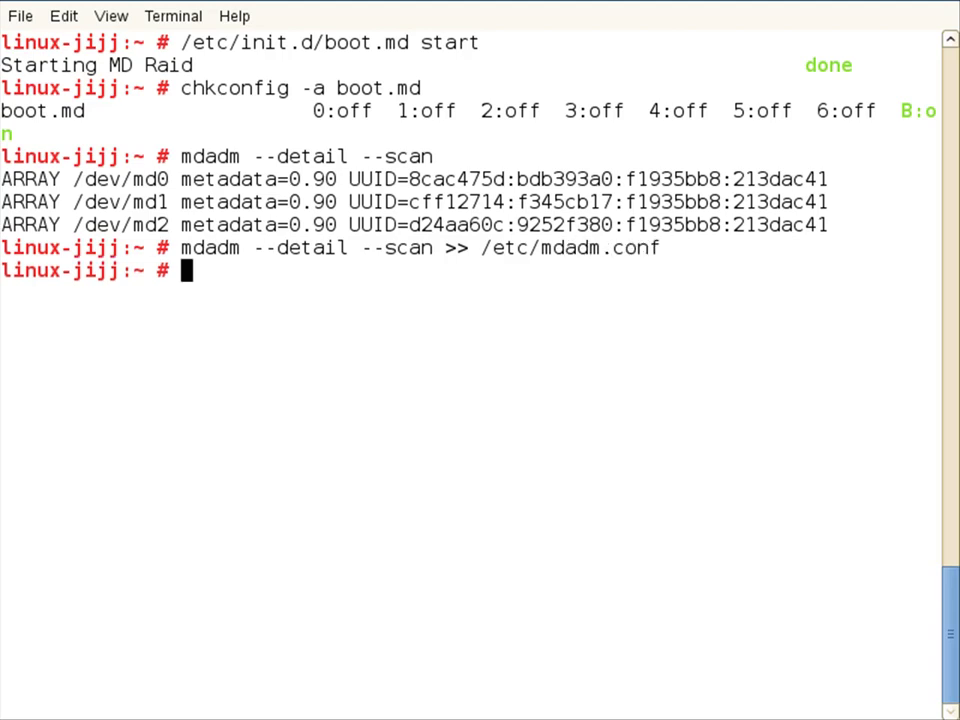
{"action": "type", "text": "vi !"}
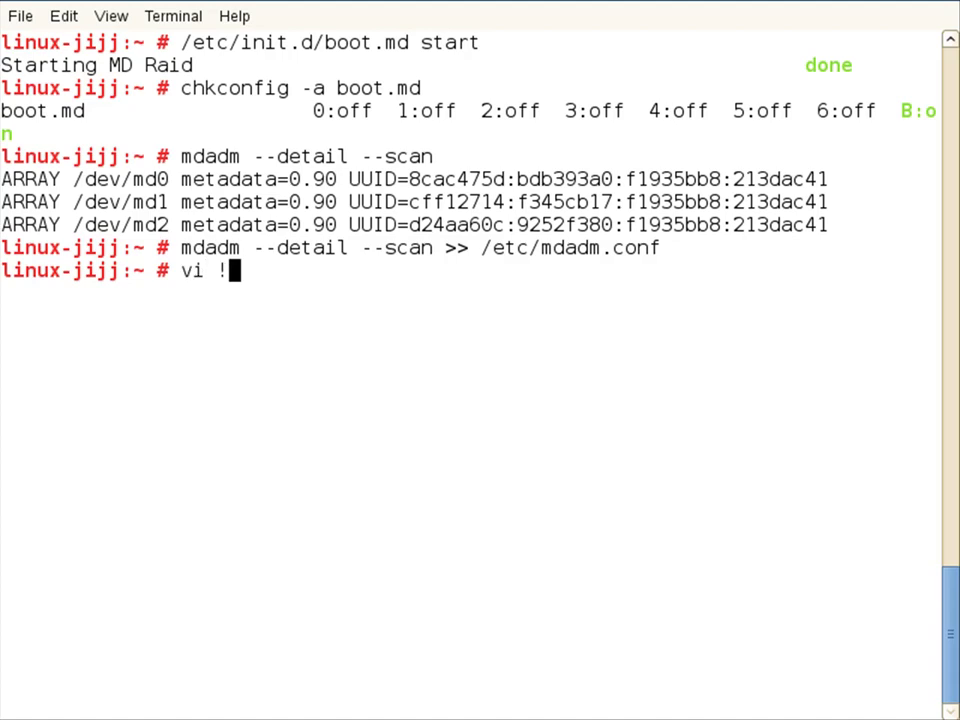
{"action": "type", "text": "$"}
Open /etc/mdadm.conf in vi, delete the duplicate md0 and md1 ARRAY lines, and save with :x.
{"action": "key", "text": "Return"}
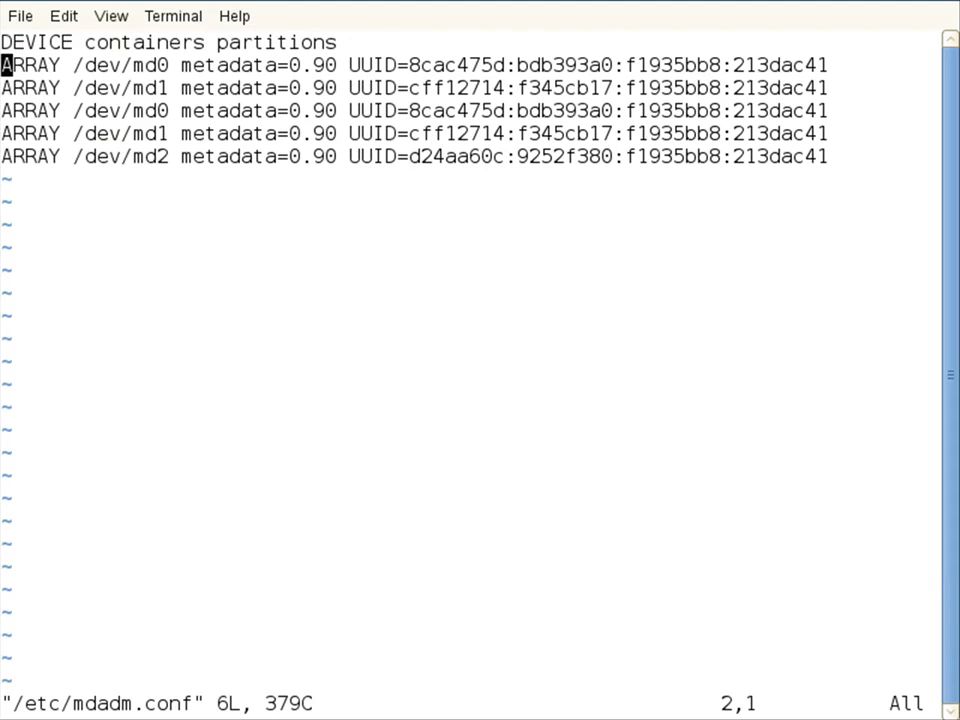
{"action": "key", "text": "d"}
{"action": "key", "text": "d"}
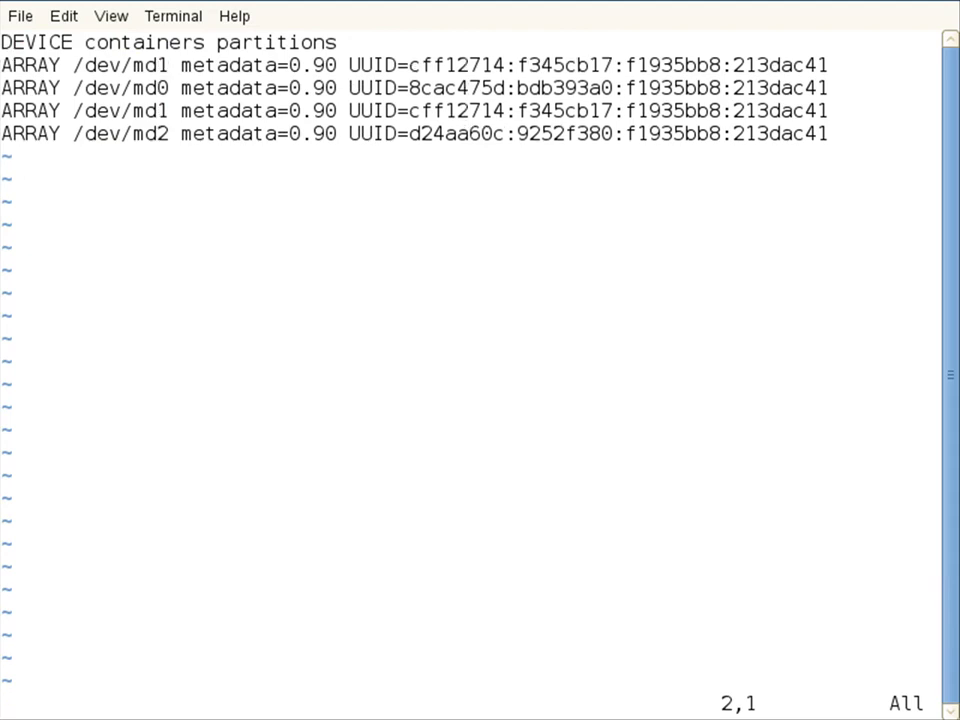
{"action": "key", "text": "d"}
{"action": "key", "text": "d"}
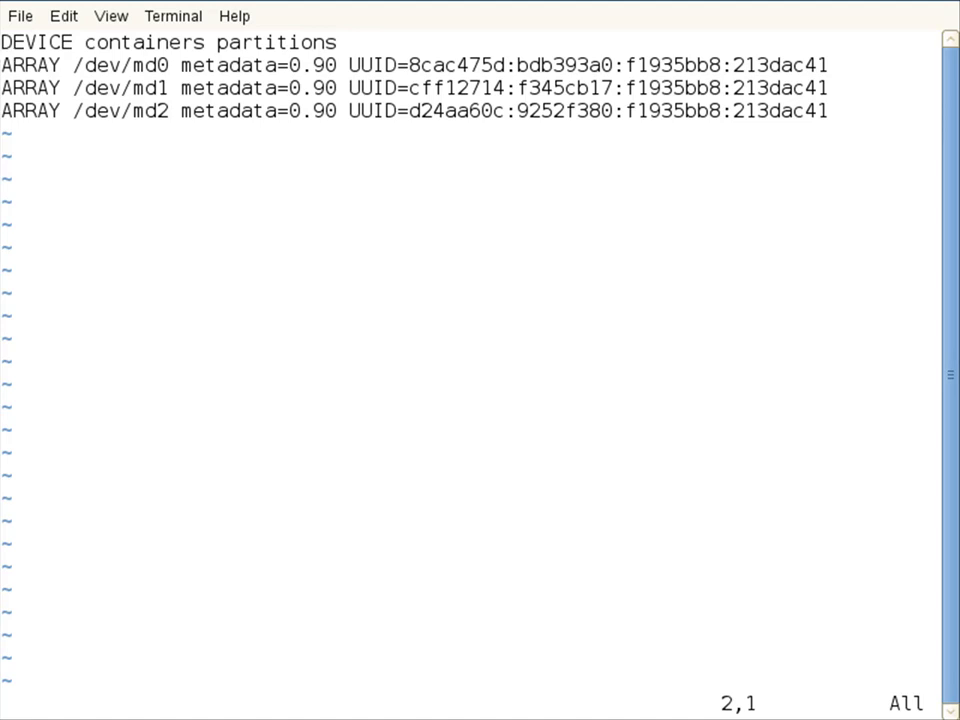
{"action": "type", "text": ":x"}
{"action": "key", "text": "Return"}
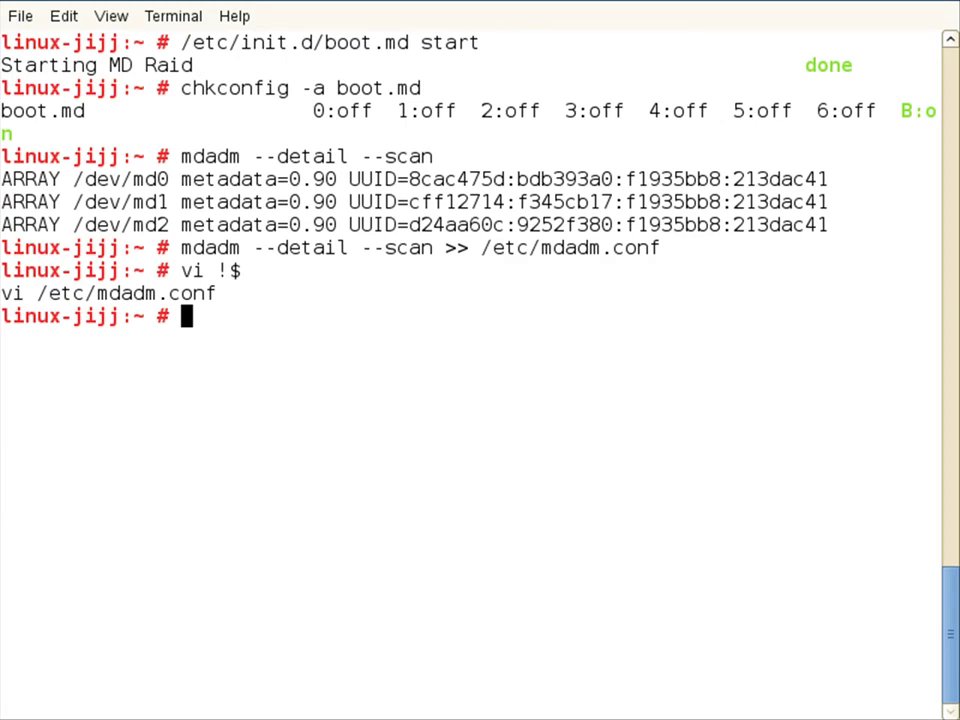
Open /etc/fstab in vi and duplicate the /dev/md1 mount line.
{"action": "type", "text": "vi "}
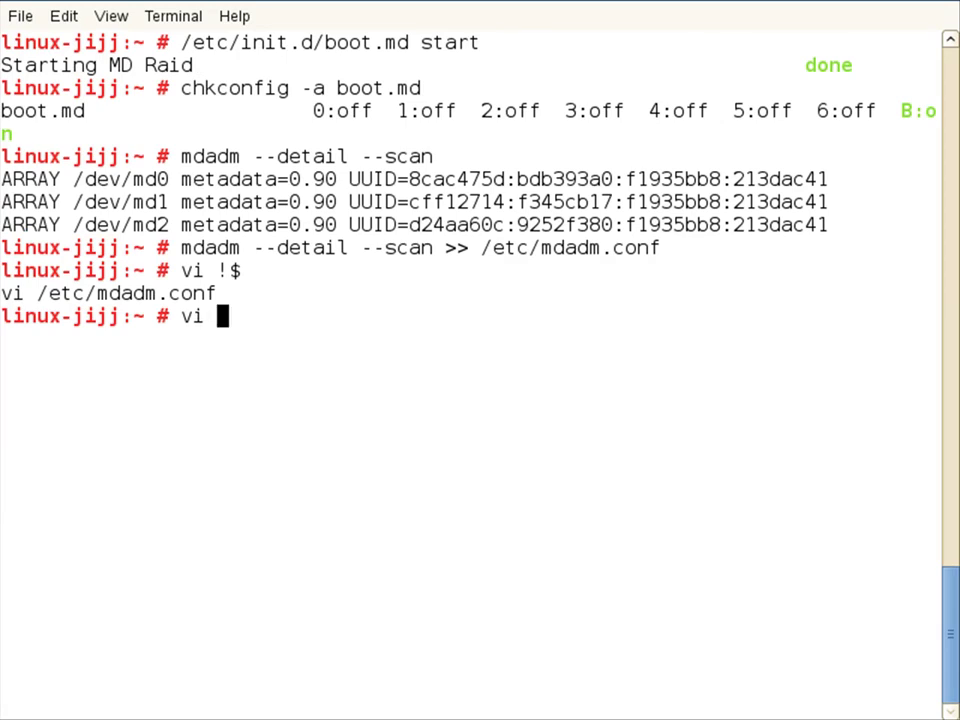
{"action": "type", "text": "/etc/fstab"}
{"action": "key", "text": "Return"}
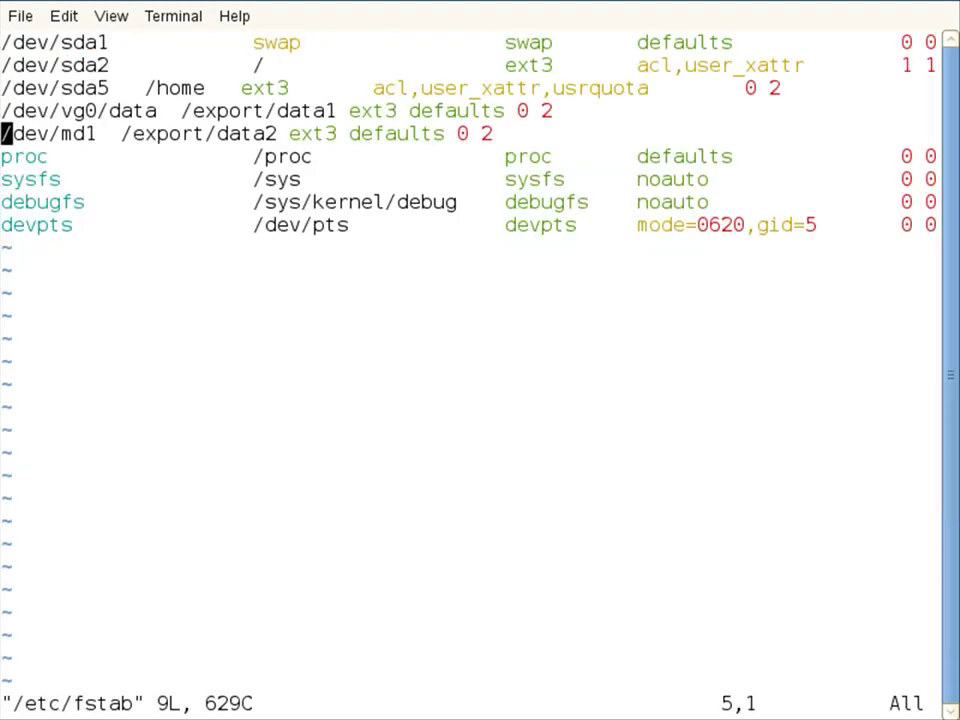
{"action": "key", "text": "y"}
{"action": "key", "text": "y"}
{"action": "key", "text": "p"}
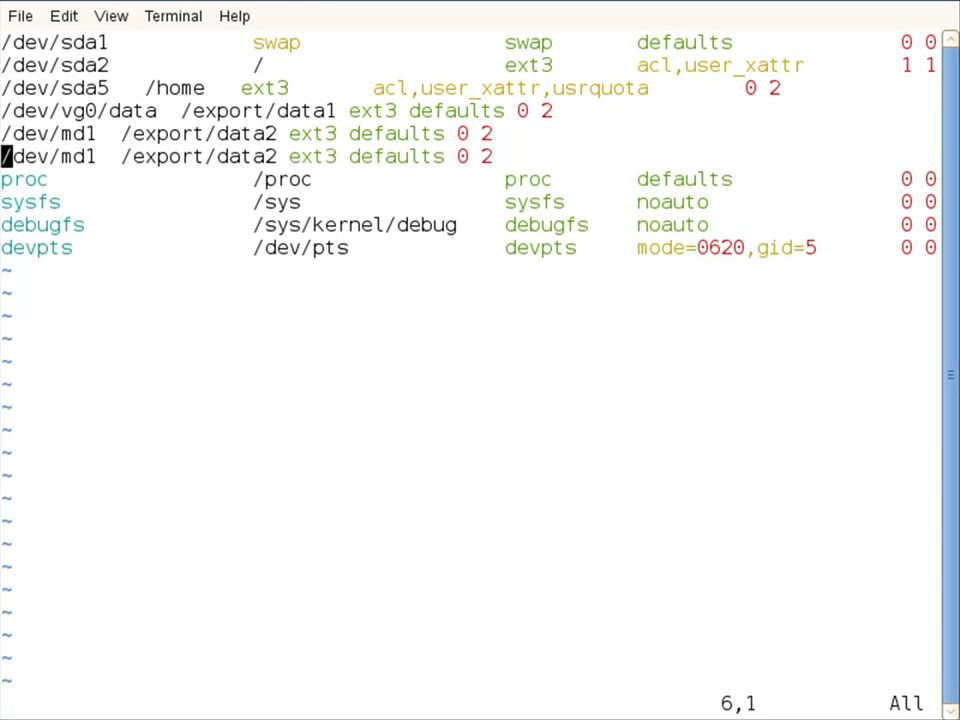
Change the copied line to /dev/md2 on /export/data3 and save fstab.
{"action": "key", "text": "l"}
{"action": "key", "text": "l"}
{"action": "key", "text": "l"}
{"action": "key", "text": "l"}
{"action": "key", "text": "l"}
{"action": "key", "text": "l"}
{"action": "key", "text": "l"}
{"action": "key", "text": "l"}
{"action": "key", "text": "i"}
{"action": "key", "text": "BackSpace"}
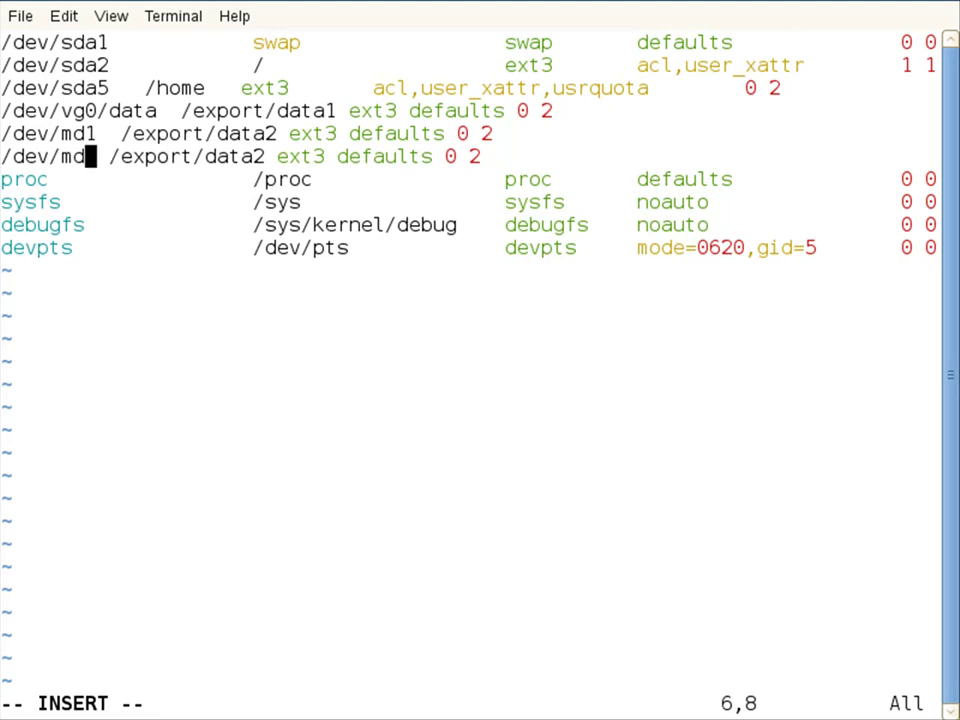
{"action": "type", "text": "2"}
{"action": "key", "text": "Right"}
{"action": "key", "text": "Right"}
{"action": "key", "text": "Right"}
{"action": "key", "text": "Right"}
{"action": "key", "text": "Right"}
{"action": "key", "text": "Right"}
{"action": "key", "text": "Right"}
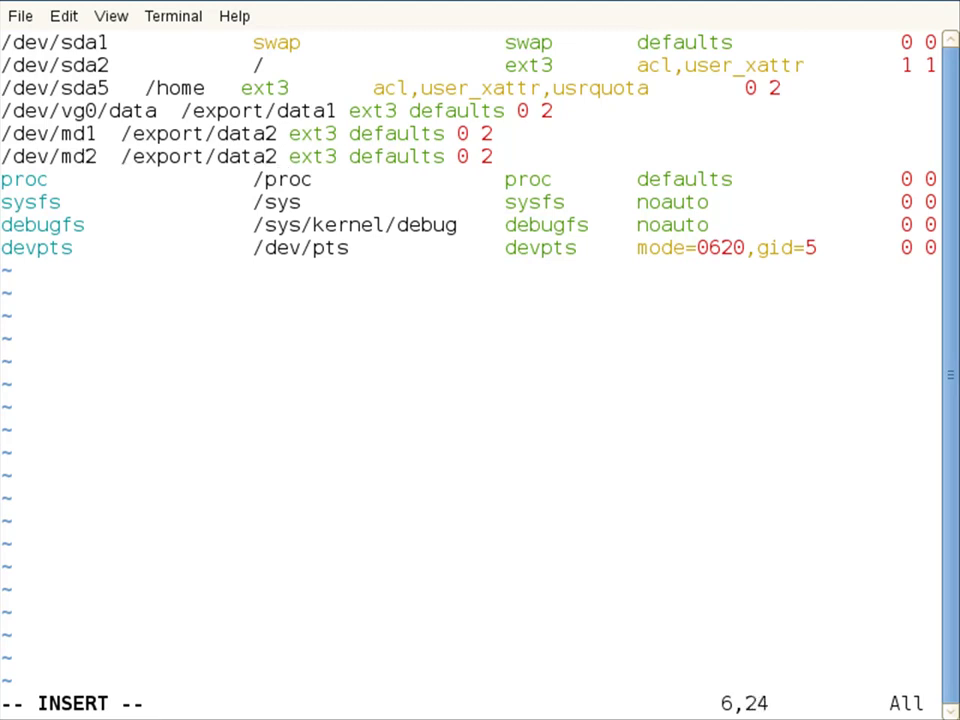
{"action": "key", "text": "BackSpace"}
{"action": "type", "text": "3"}
{"action": "key", "text": "Escape"}
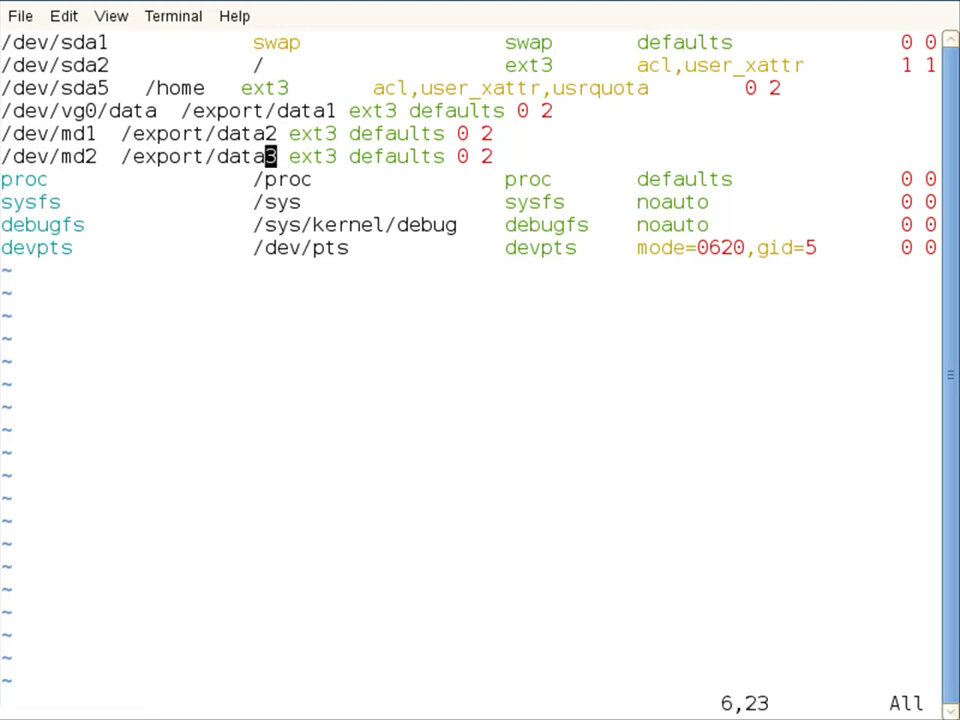
{"action": "type", "text": ":"}
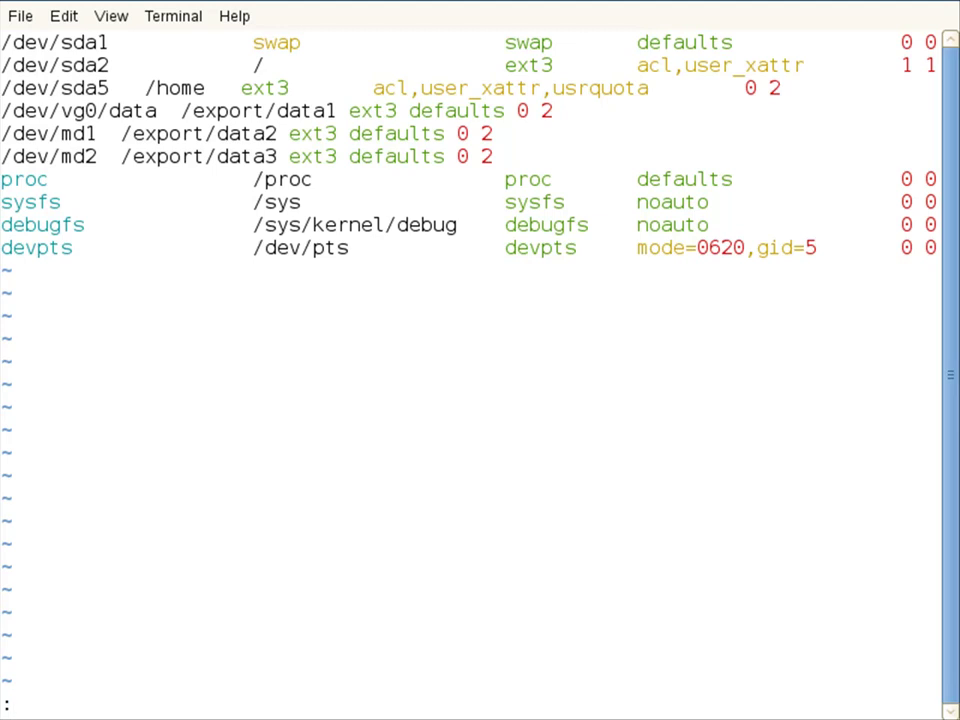
{"action": "type", "text": "x"}
{"action": "key", "text": "Return"}
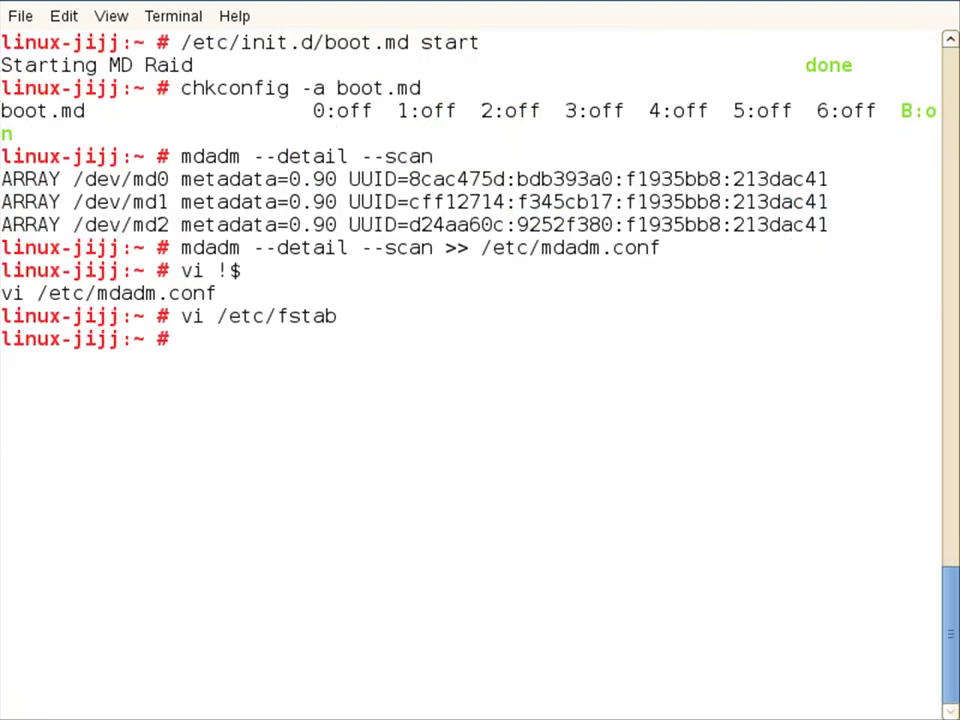
Run mount -a and confirm with mount that /dev/md2 is on /export/data3.
{"action": "type", "text": "mount -a"}
{"action": "key", "text": "Return"}
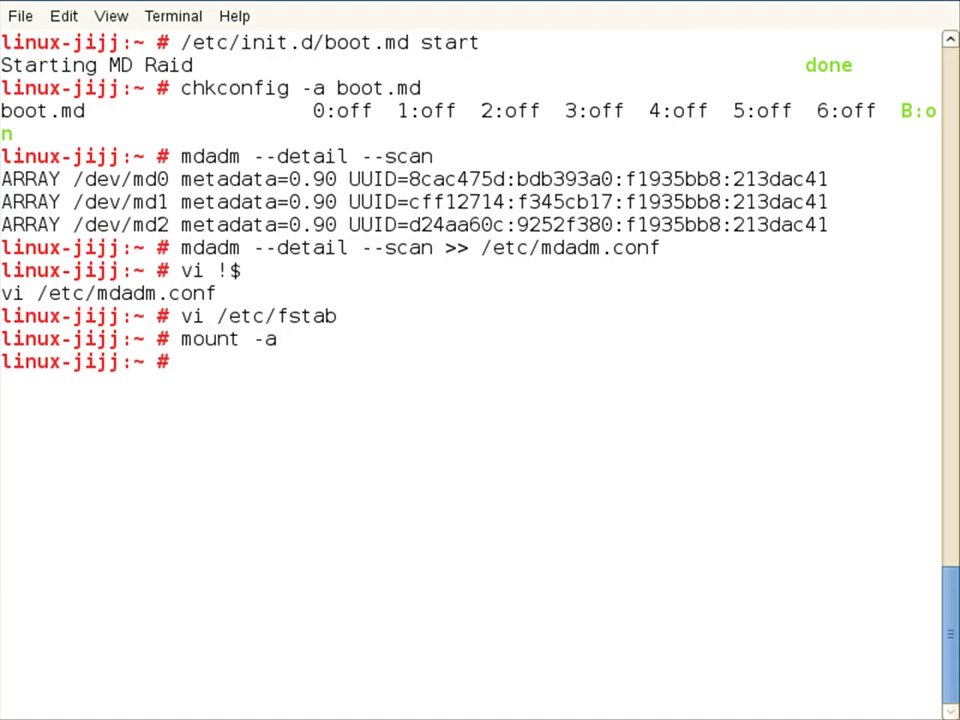
{"action": "type", "text": "mount"}
{"action": "key", "text": "Return"}
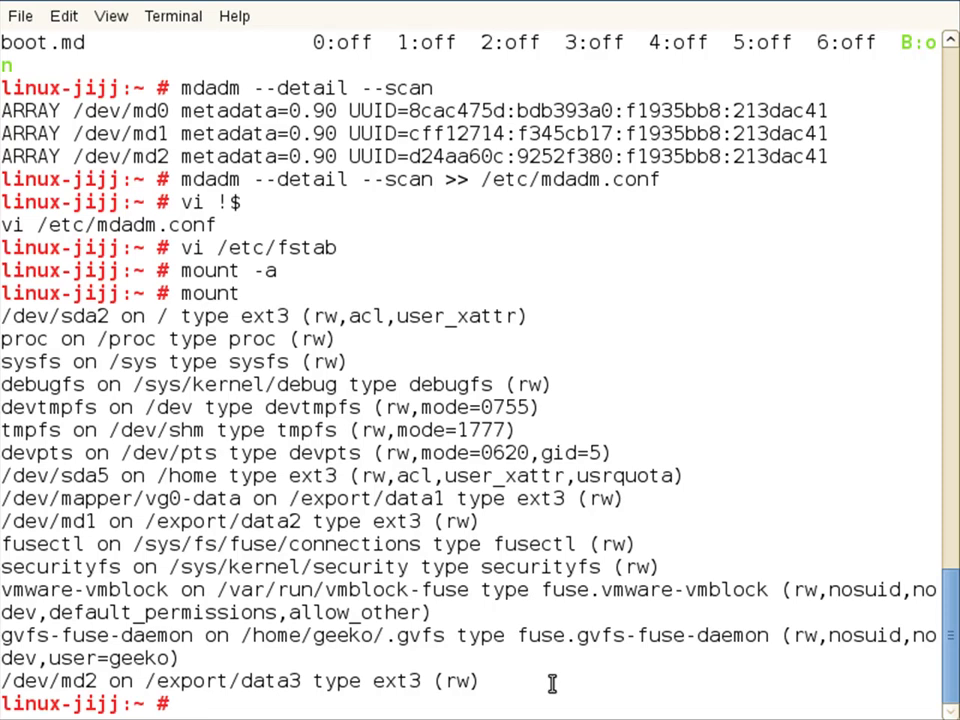
Exit the root shell and close the terminal window.
{"action": "type", "text": "exit"}
{"action": "key", "text": "Return"}
{"action": "type", "text": "exit"}
{"action": "key", "text": "Return"}
Restart the computer from the system menu's Shutdown dialog.
{"action": "left_click", "coordinate": [74, 706]}
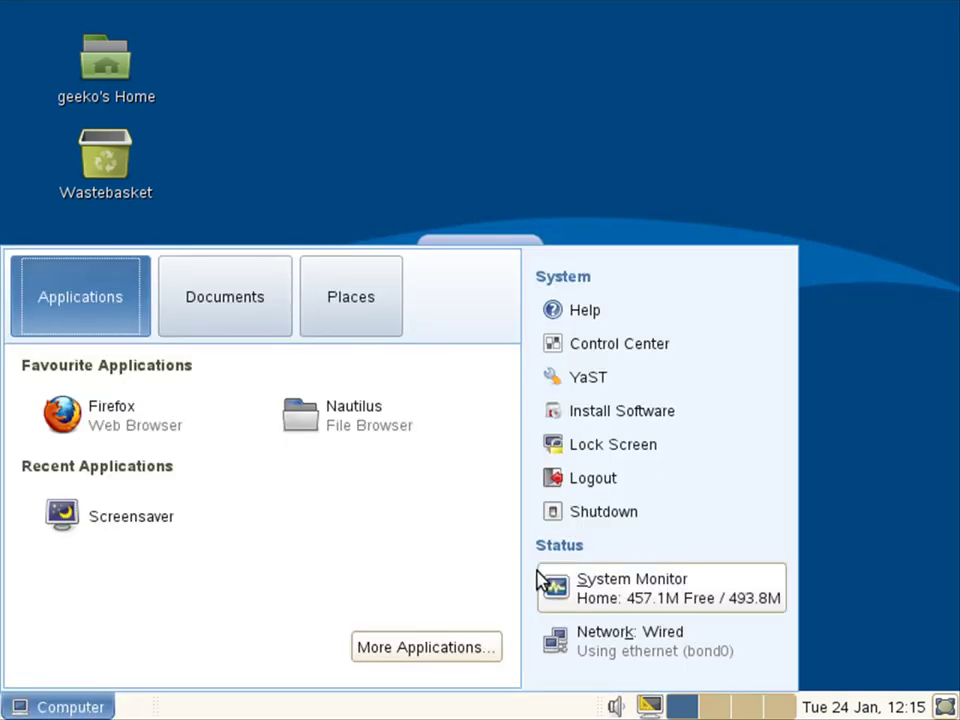
{"action": "left_click", "coordinate": [582, 512]}
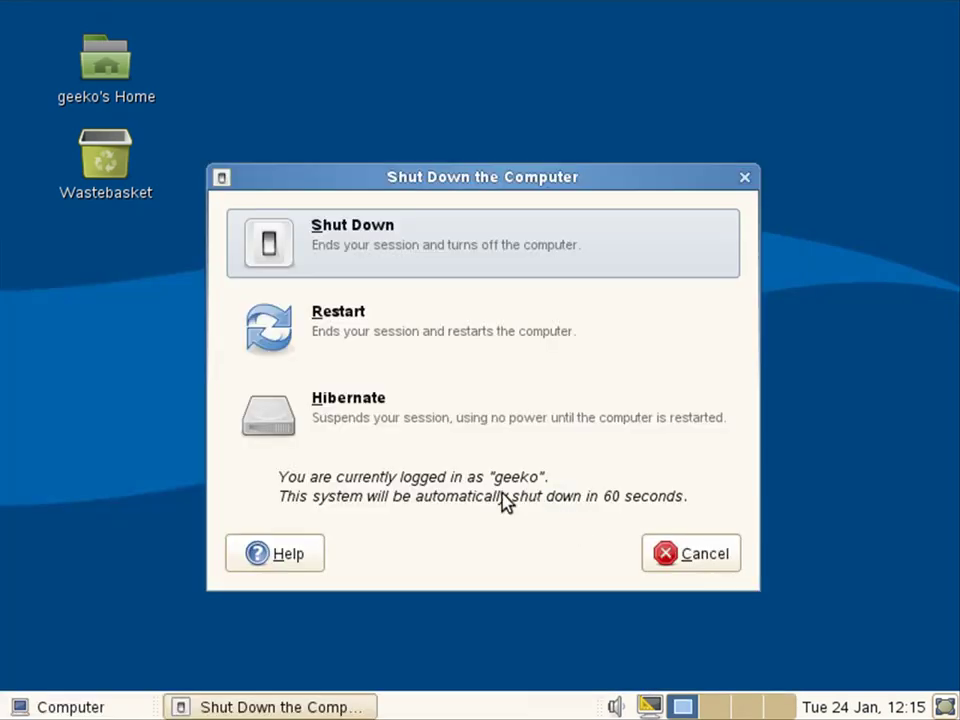
{"action": "left_click", "coordinate": [348, 320]}
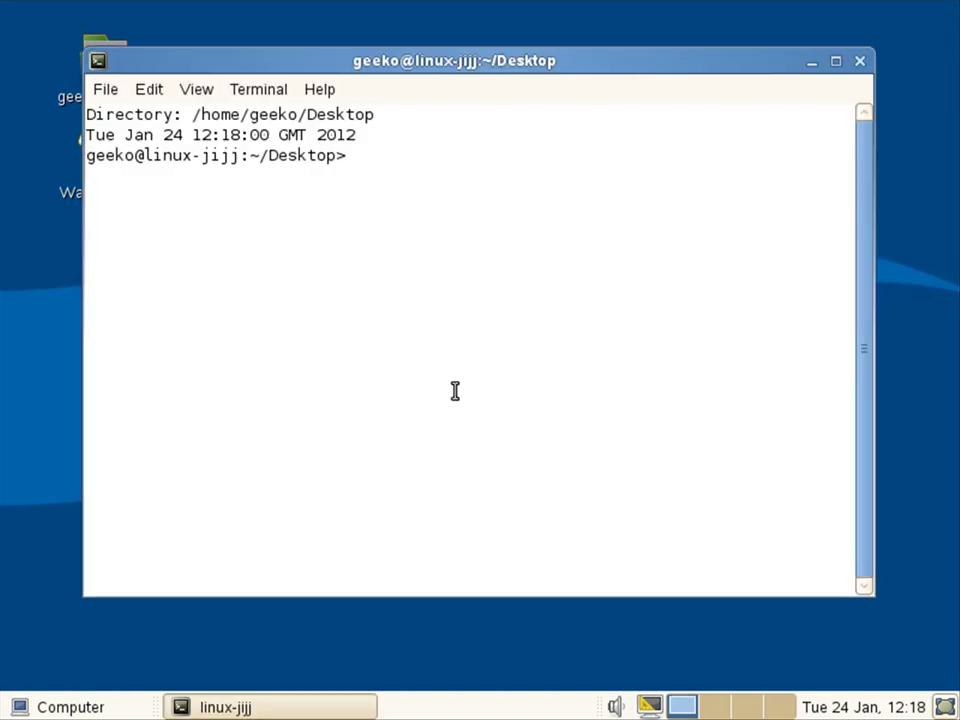
Run mount to confirm /dev/md2 is on /export/data3 as ext3, then exit the terminal.
{"action": "type", "text": "mount"}
{"action": "key", "text": "ctrl+plus"}
{"action": "key", "text": "Return"}
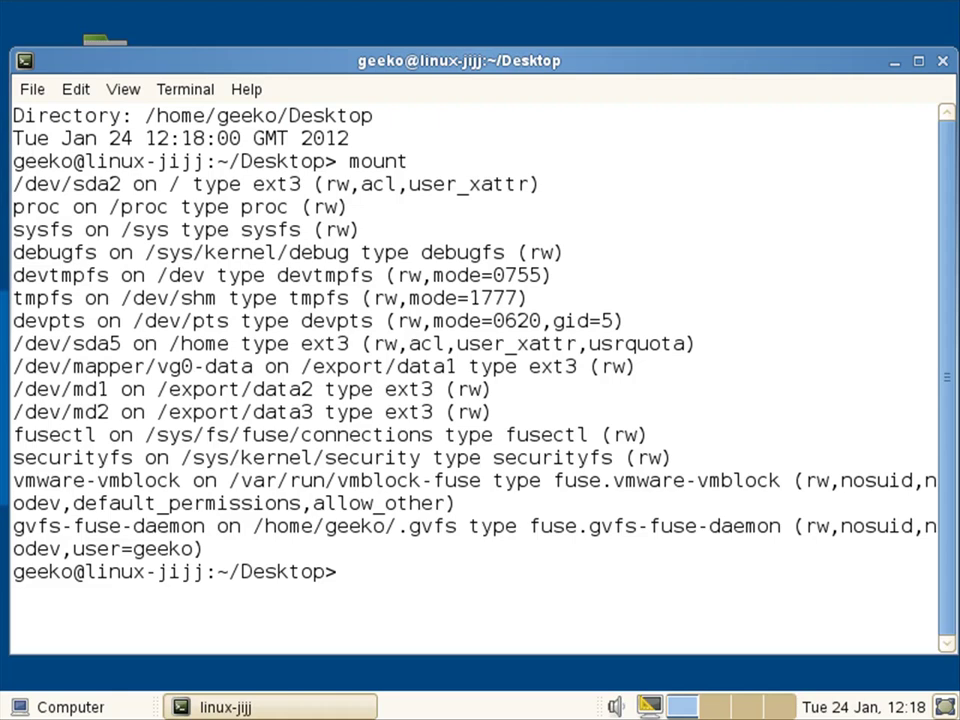
{"action": "type", "text": "exit"}
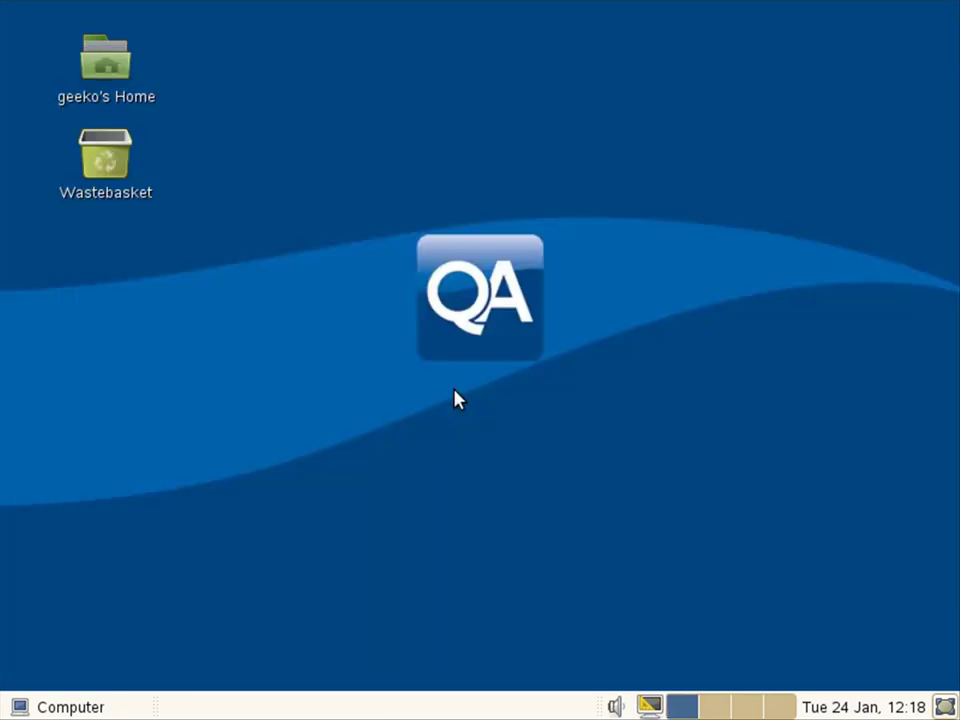